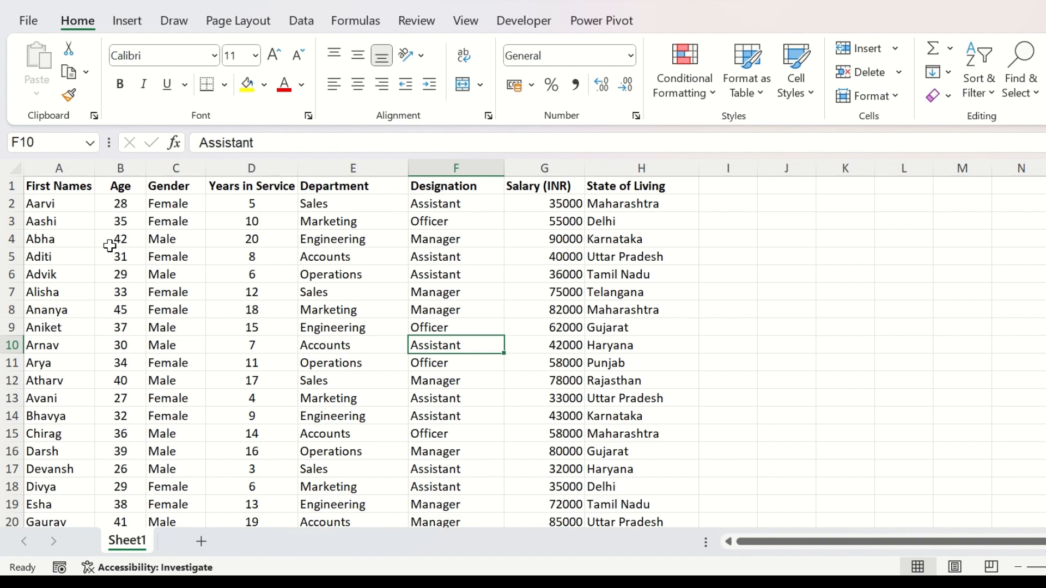
Step: Convert the employee data range A1:H104 on Sheet1 into a table with headers
drag(67, 187, 210, 317)
click(168, 238)
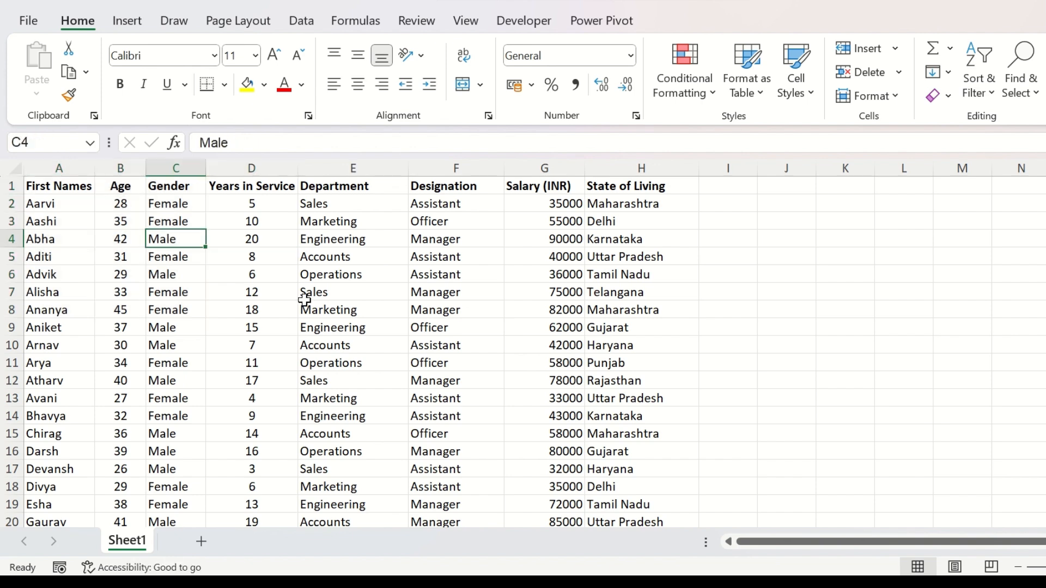
key(ctrl+a)
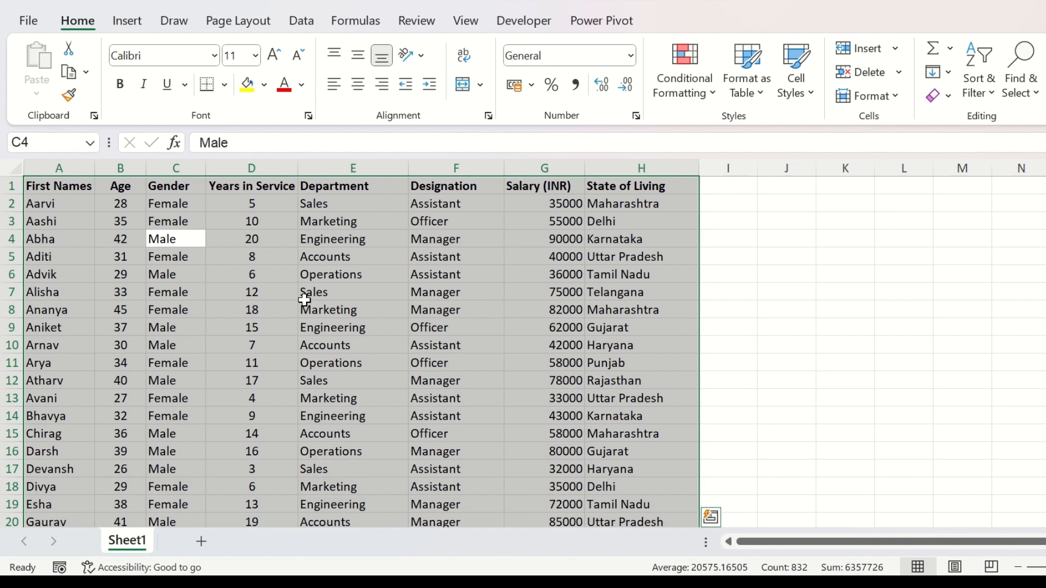
key(ctrl+t)
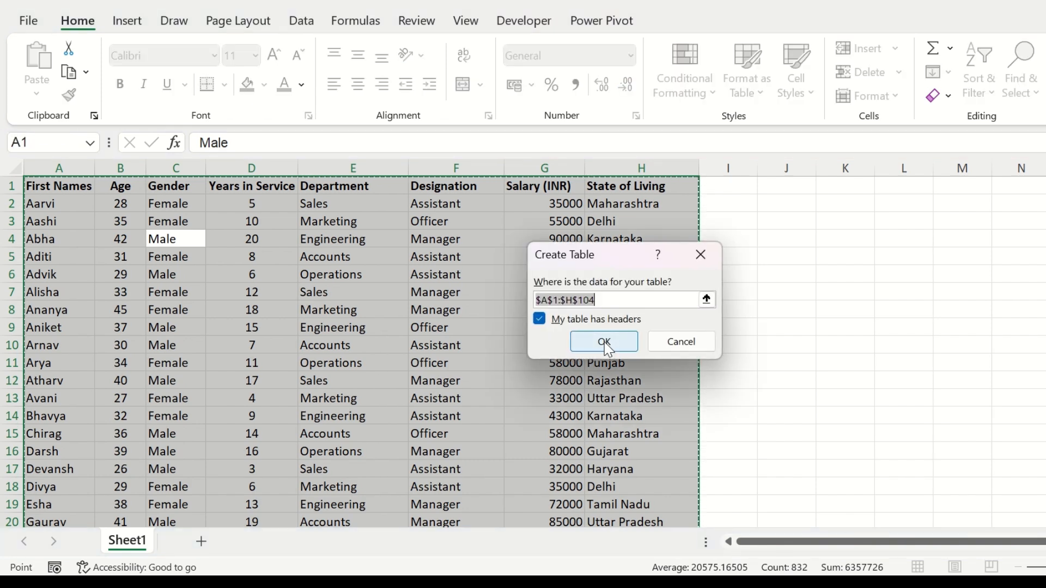
click(605, 344)
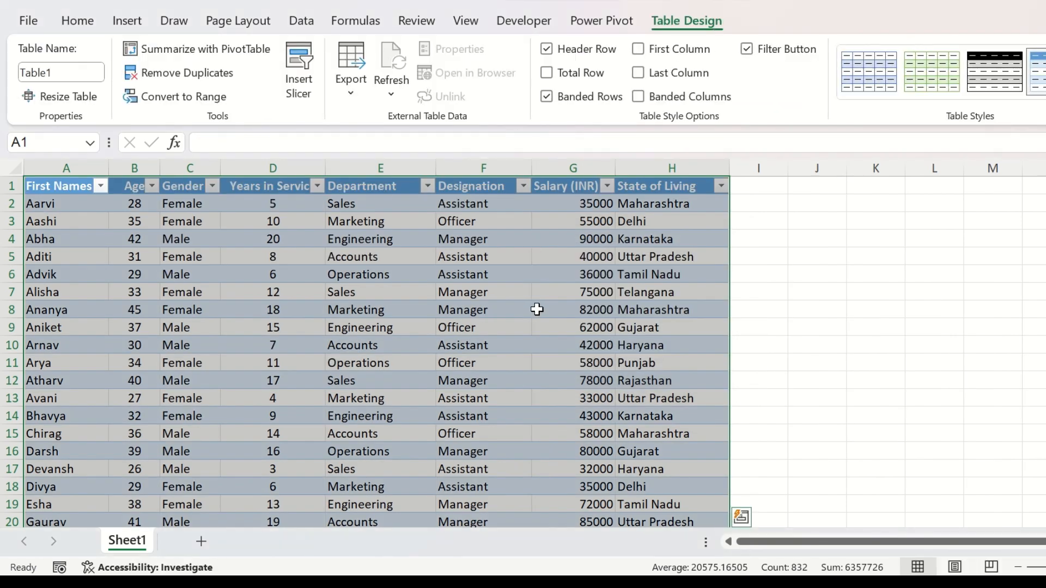
click(273, 276)
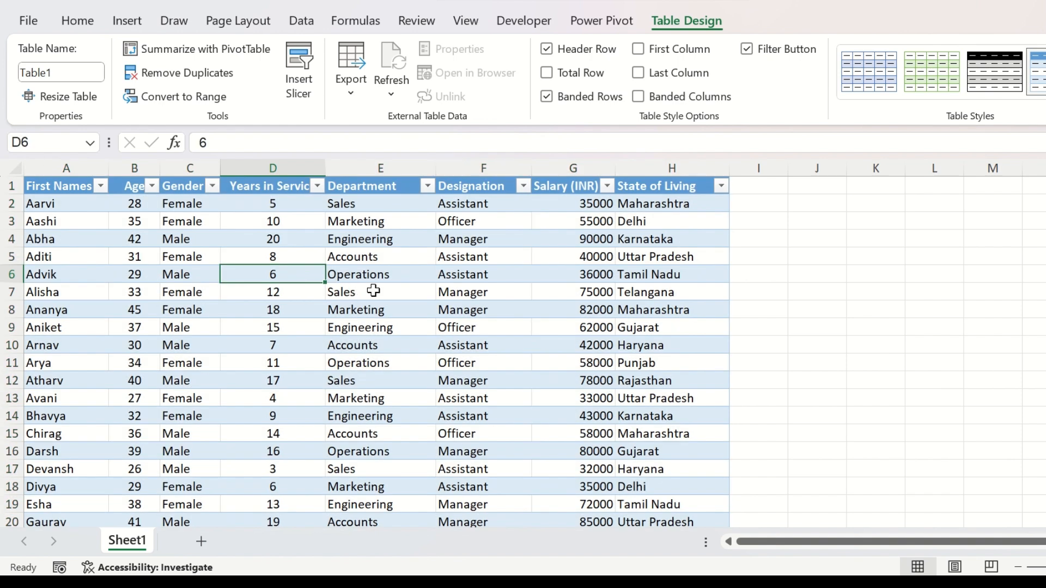
Step: Add a new worksheet and enter the title "ABC Company Private Limited" in cell B2
click(200, 544)
click(112, 203)
text(ABC)
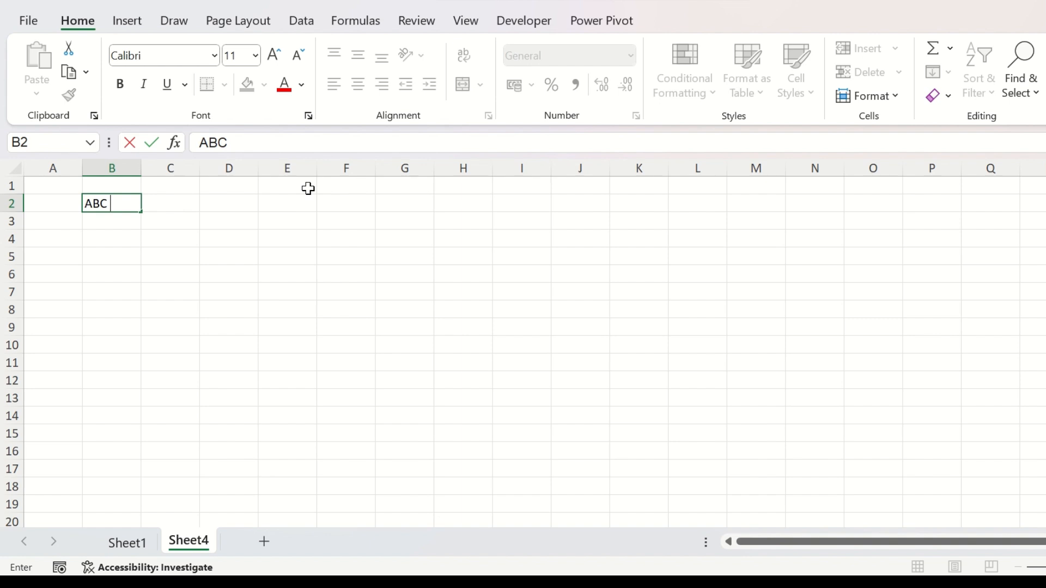
text( Company Private Limited)
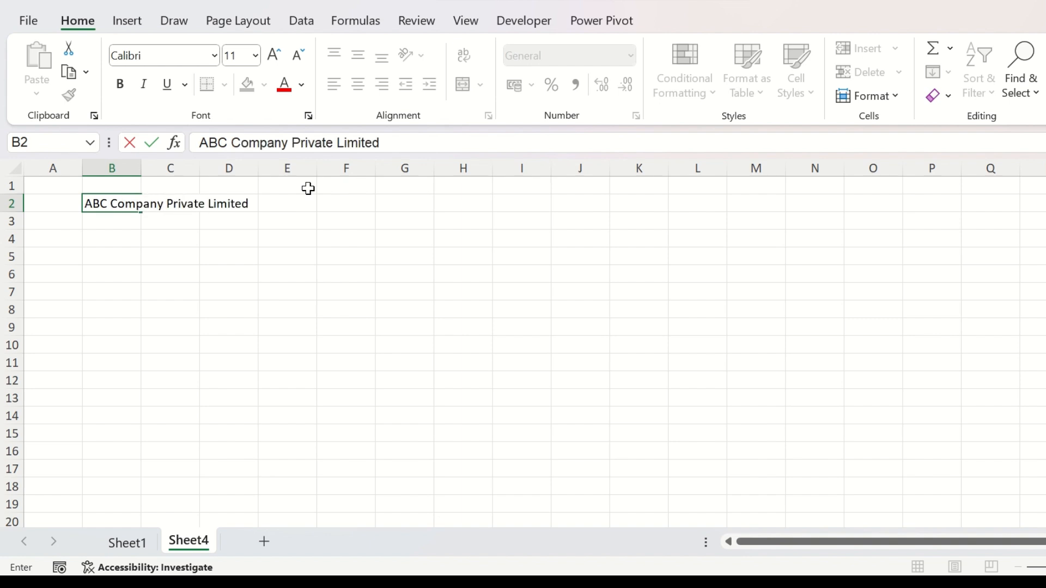
key(Return)
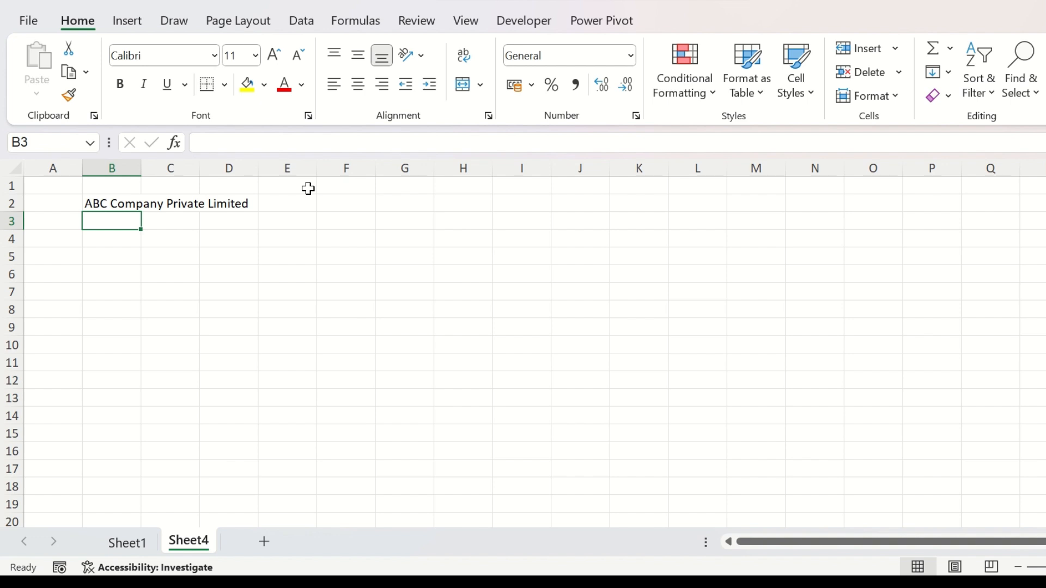
Step: Enter the subtitle "Employee Database" in cell B3
text(Employee Datab)
key(BackSpace)
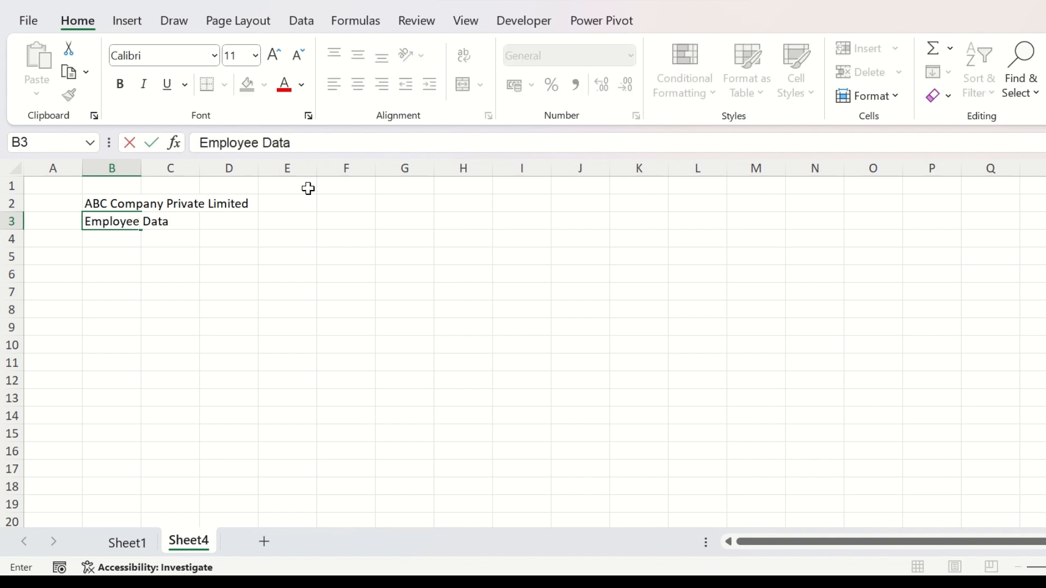
text(base)
key(Return)
key(Return)
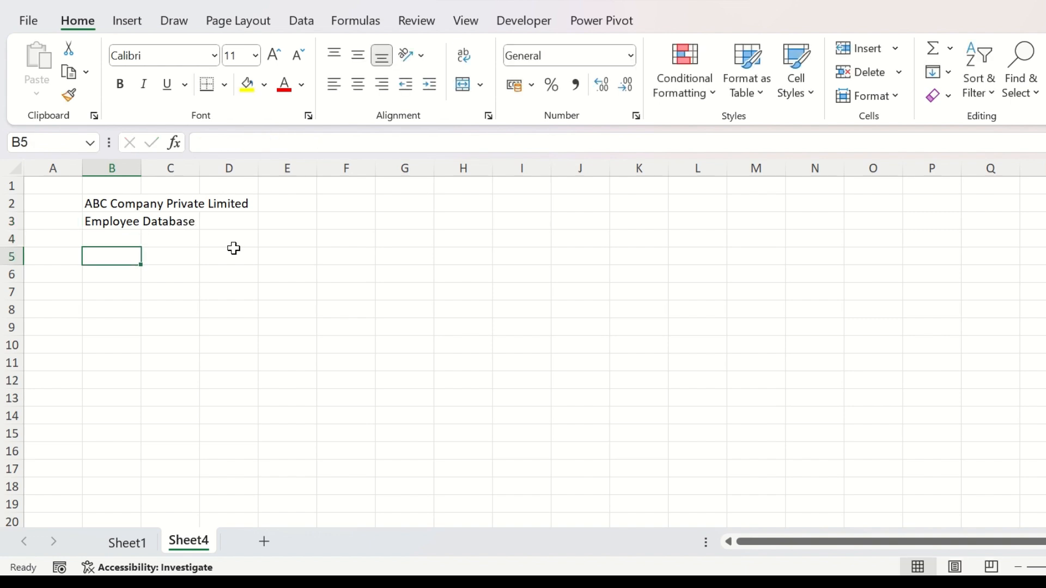
key(Right)
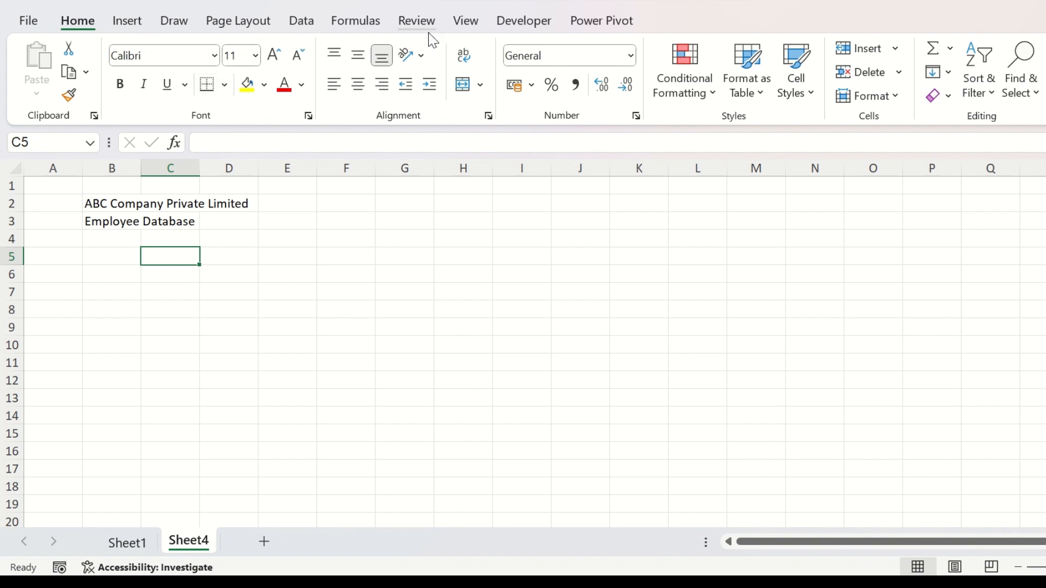
Step: Check in the ribbon customization options that Developer is enabled among the main tabs
click(519, 24)
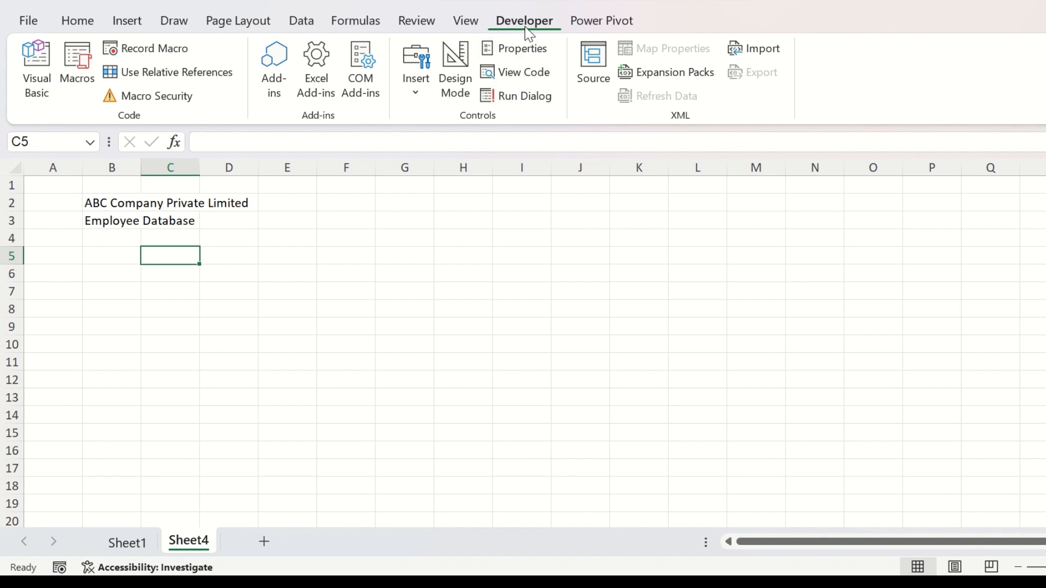
right_click(289, 79)
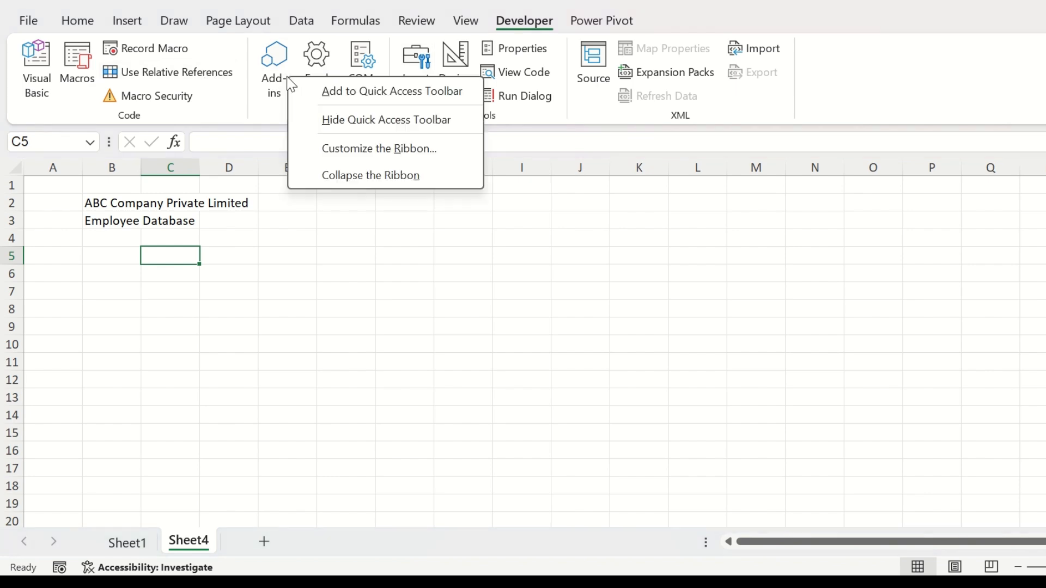
click(378, 155)
click(716, 318)
click(703, 315)
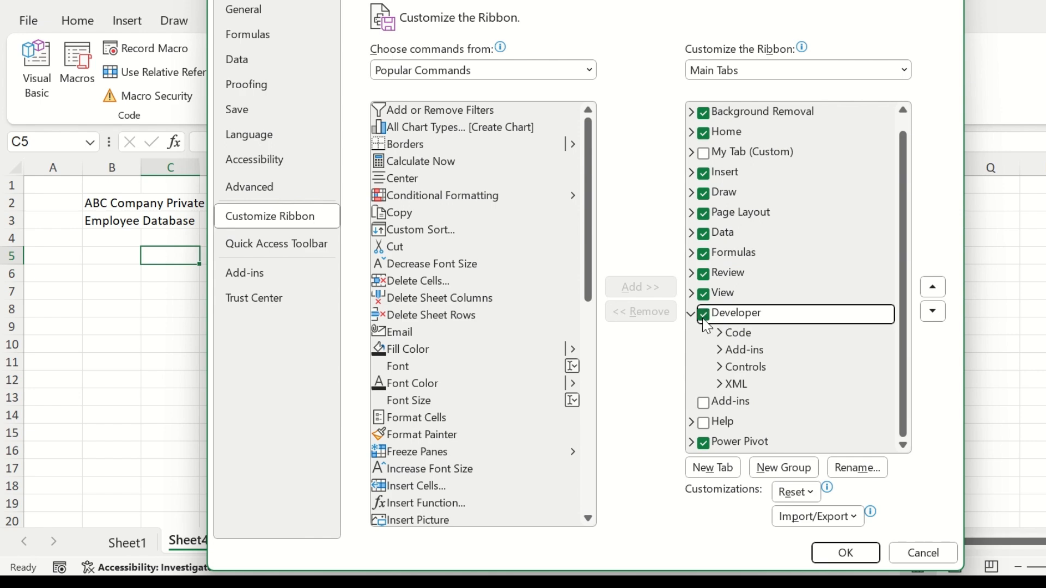
click(834, 553)
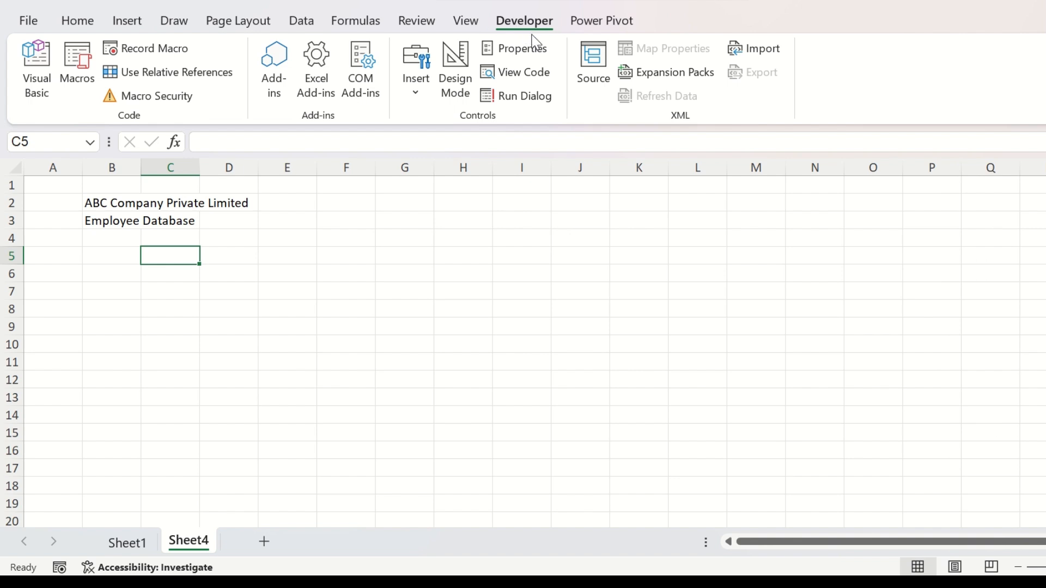
Step: Draw an ActiveX text box about 26 points high below the titles, spanning columns C to G over rows 4 to 6
click(418, 98)
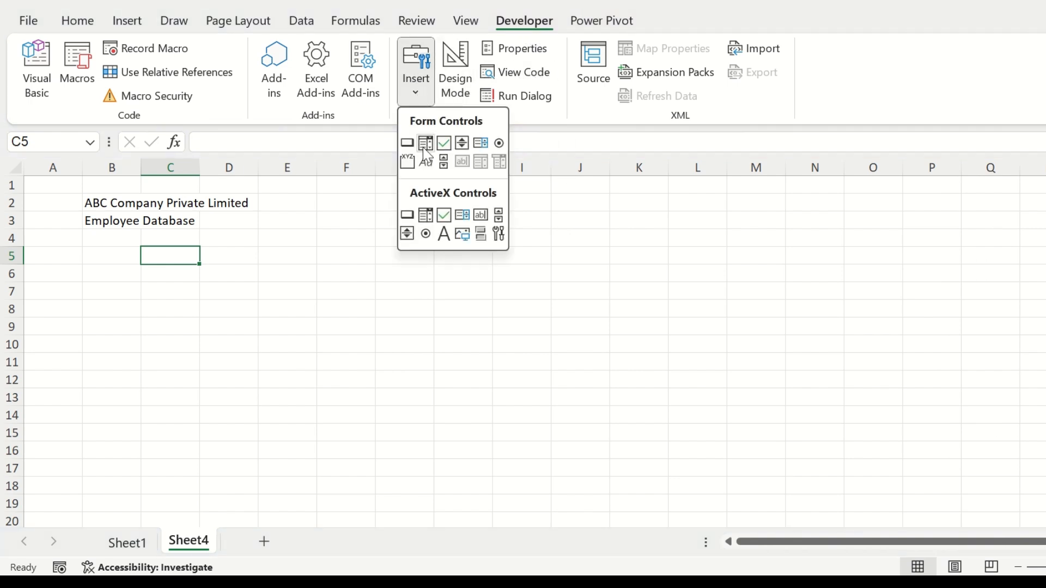
click(480, 221)
drag(157, 245, 406, 276)
Step: Set the text box's LinkedCell property to H1
right_click(304, 261)
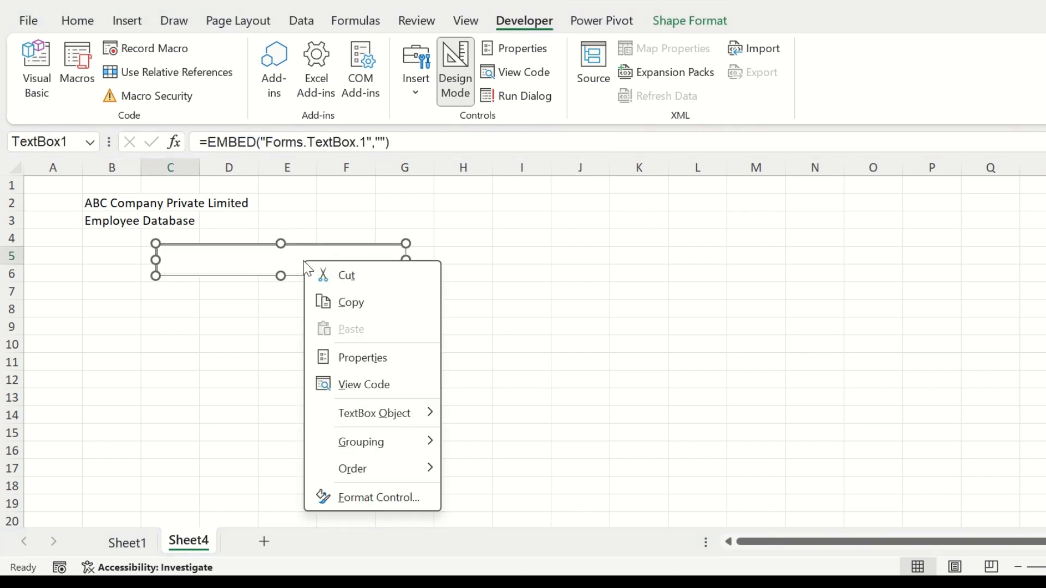
click(351, 358)
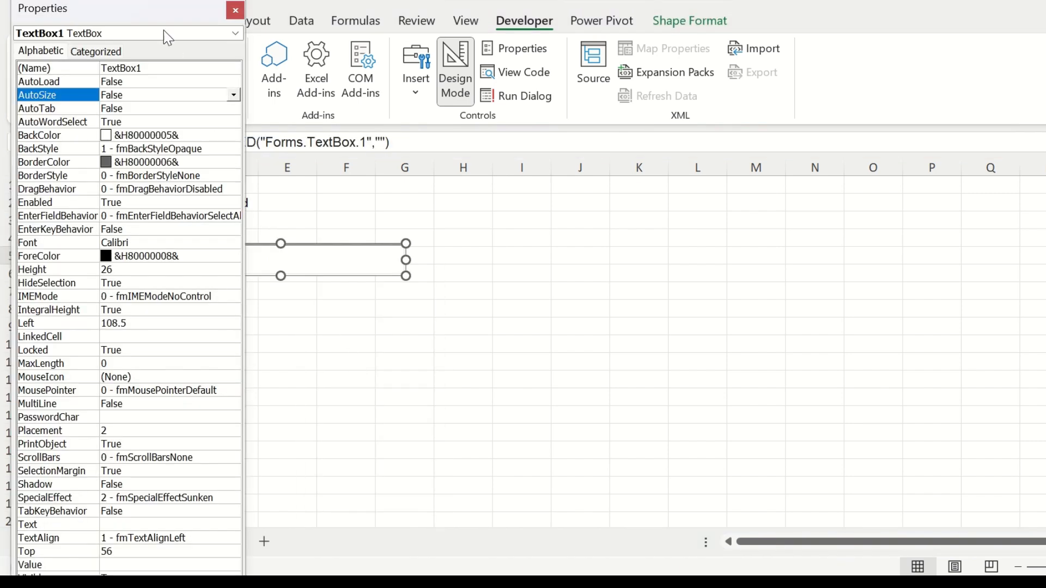
drag(156, 15, 701, 10)
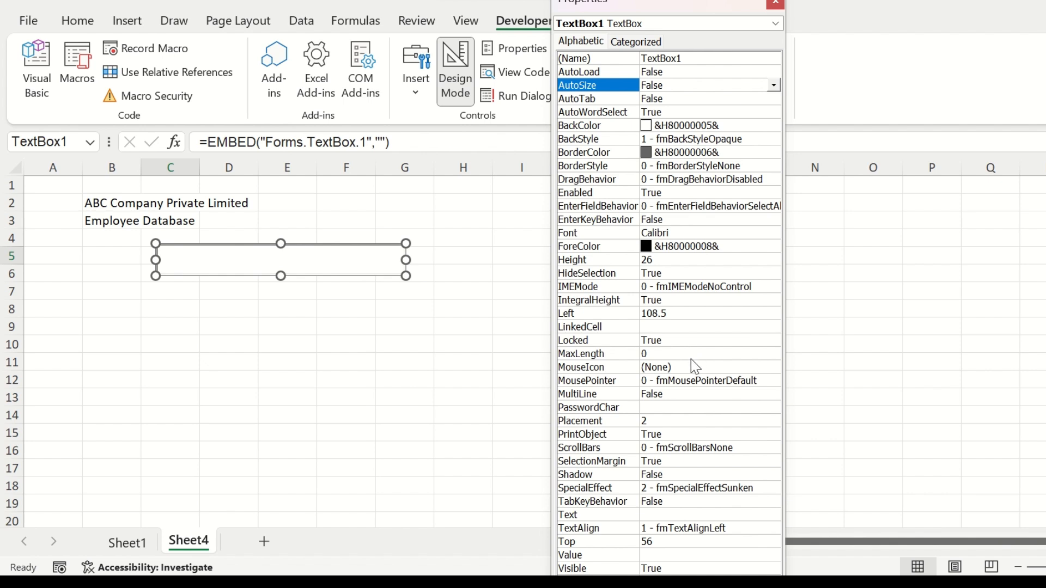
click(686, 316)
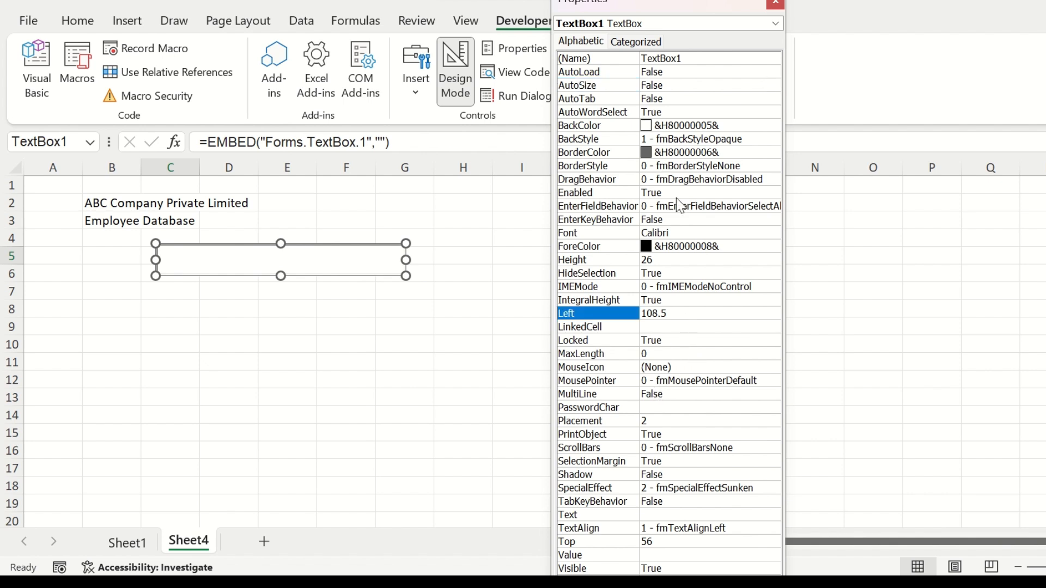
click(662, 326)
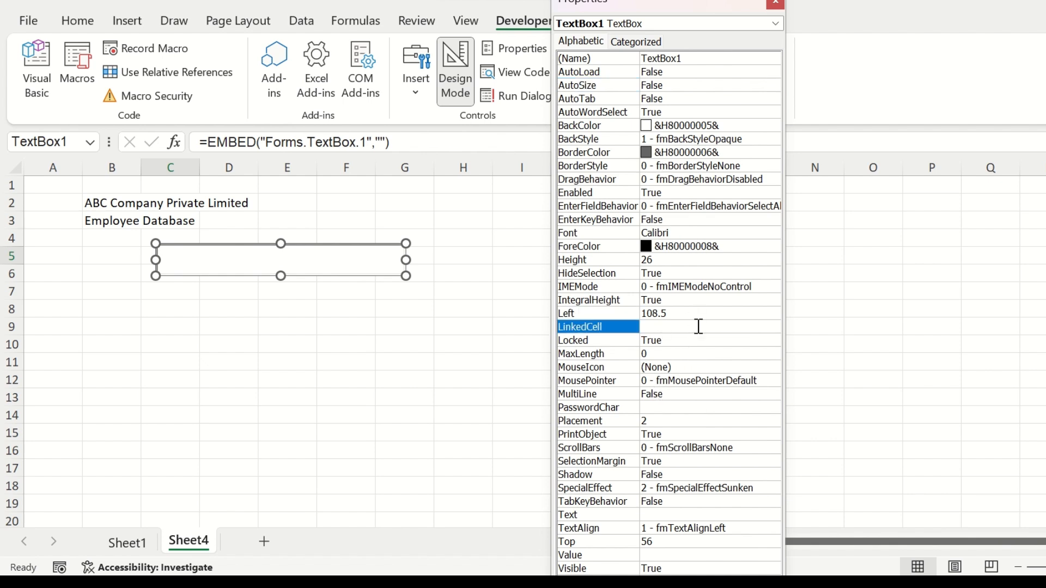
click(699, 327)
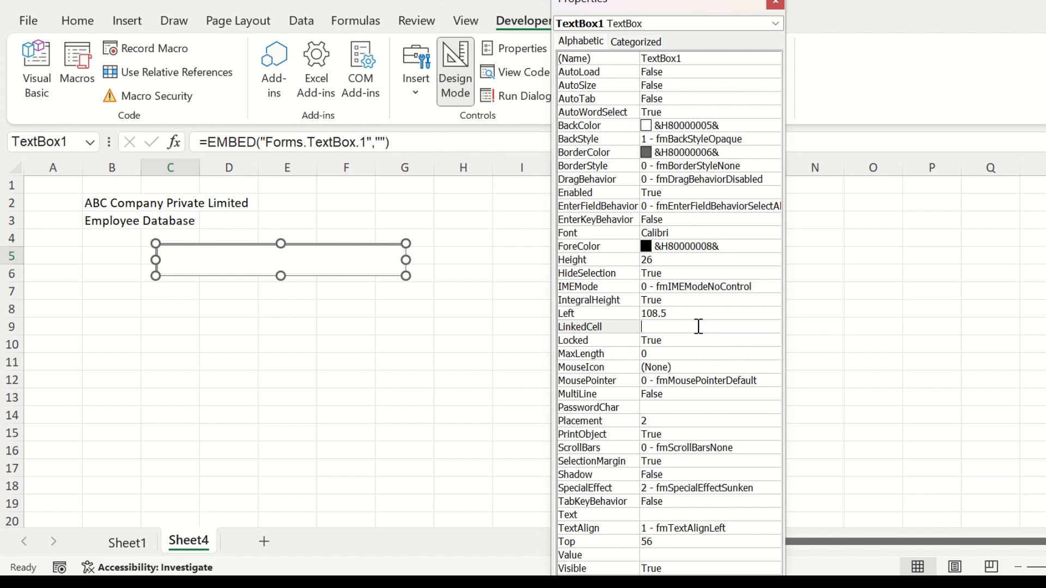
text(H1)
key(Return)
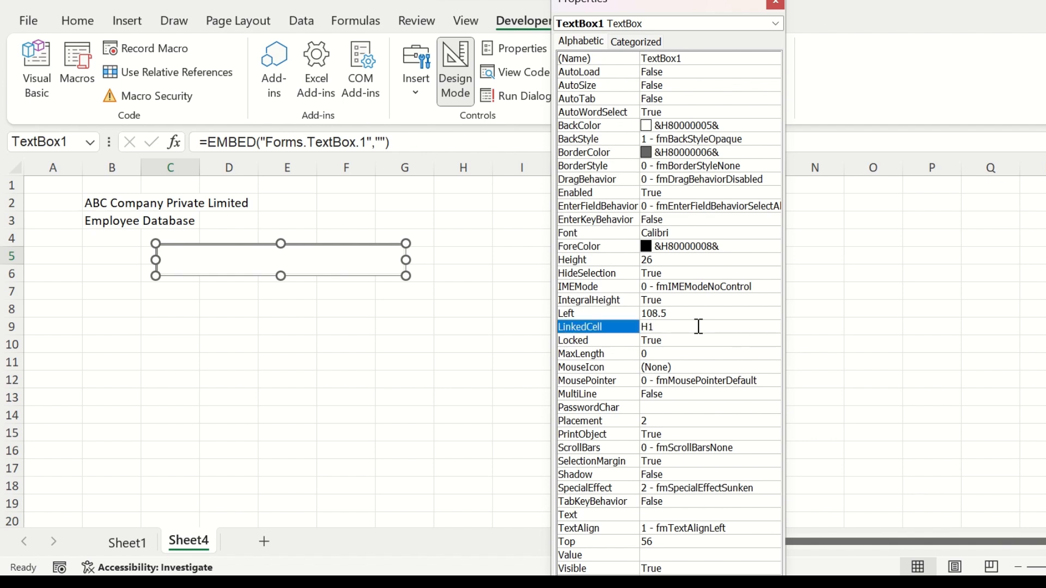
click(777, 5)
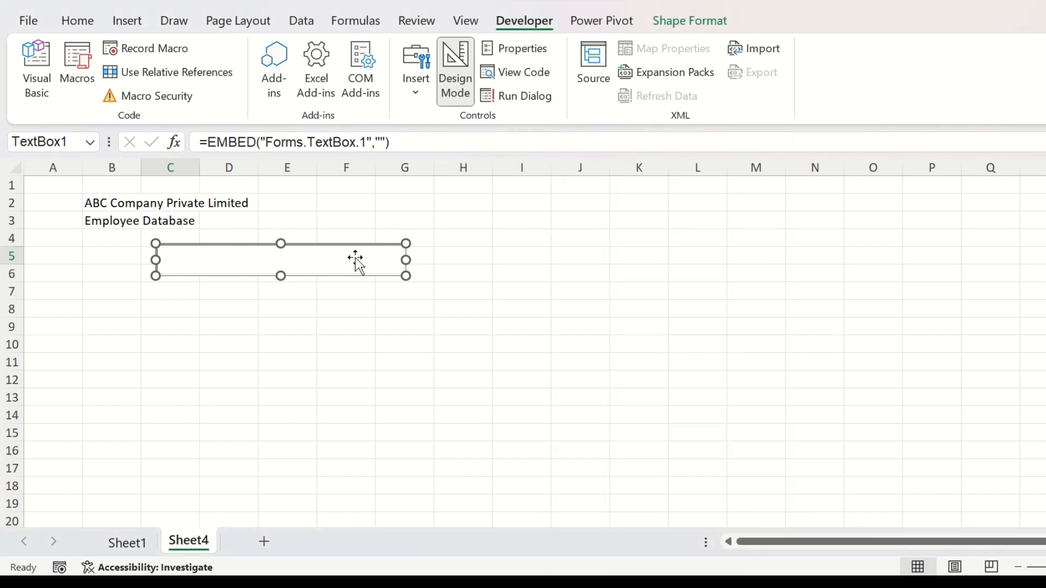
Step: Turn off Design Mode and test the text box by entering a sample first name, checking linked cell H1
click(479, 187)
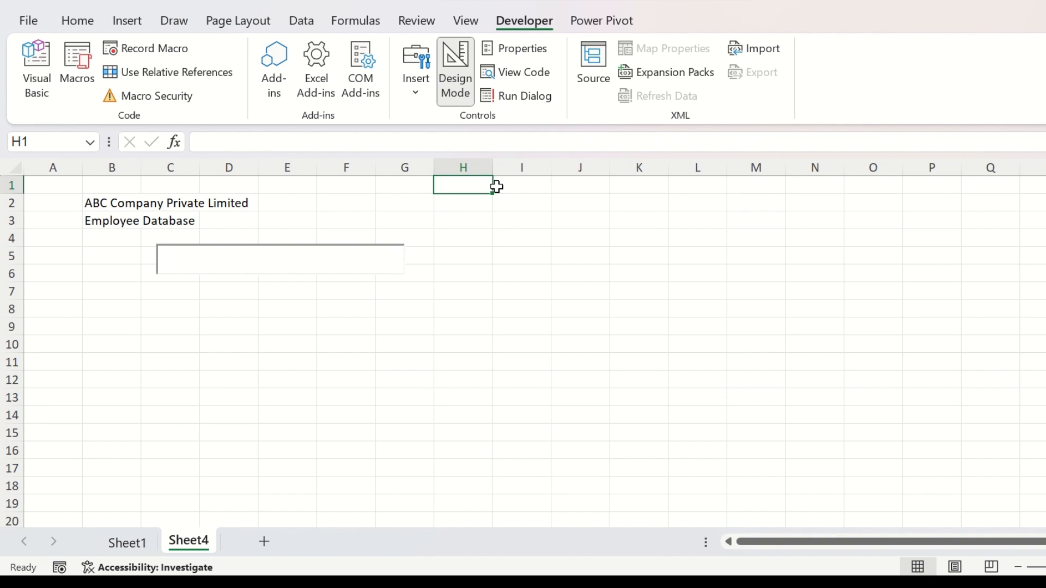
click(345, 265)
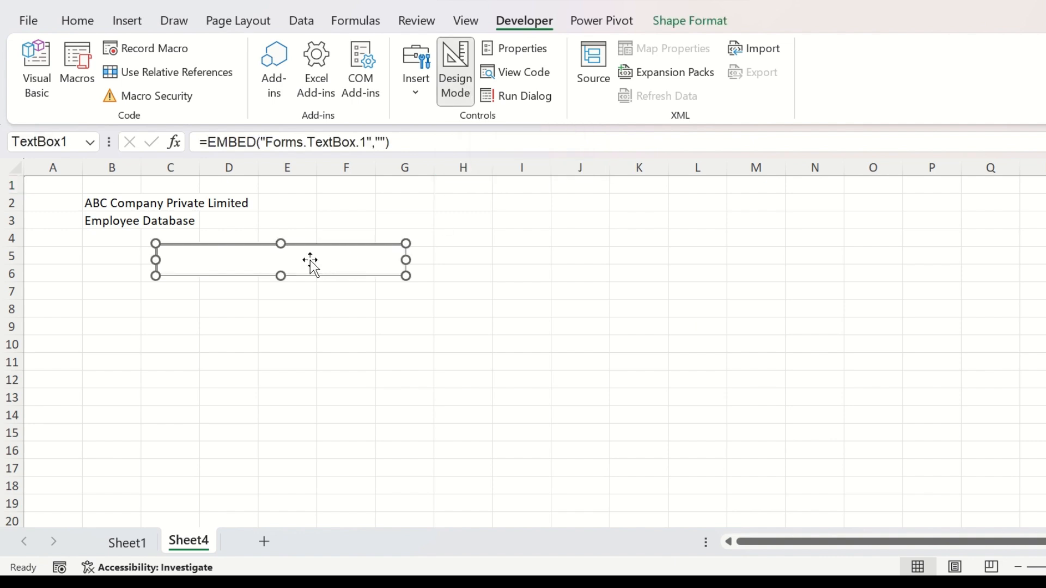
click(460, 95)
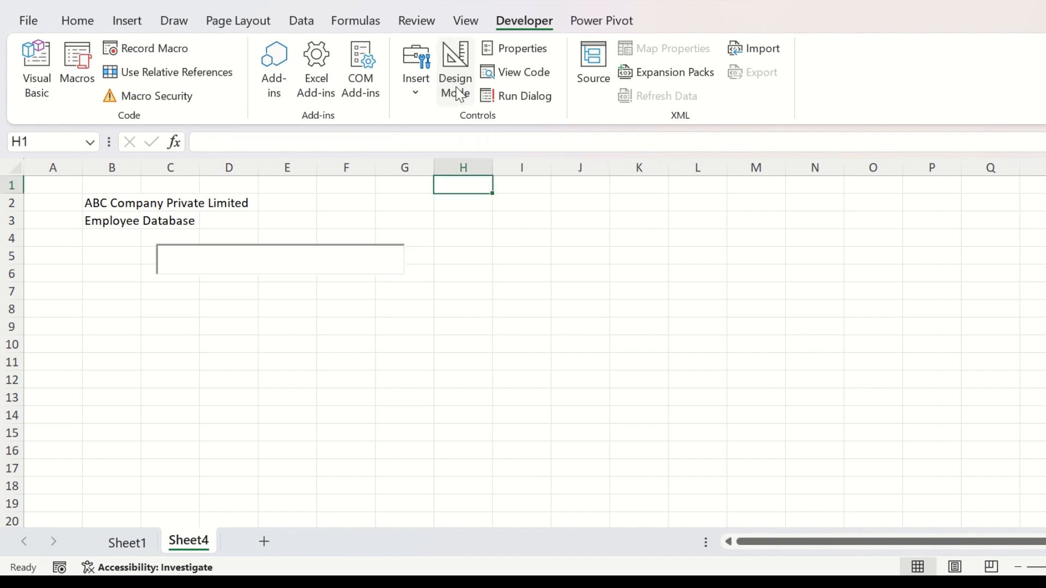
click(243, 256)
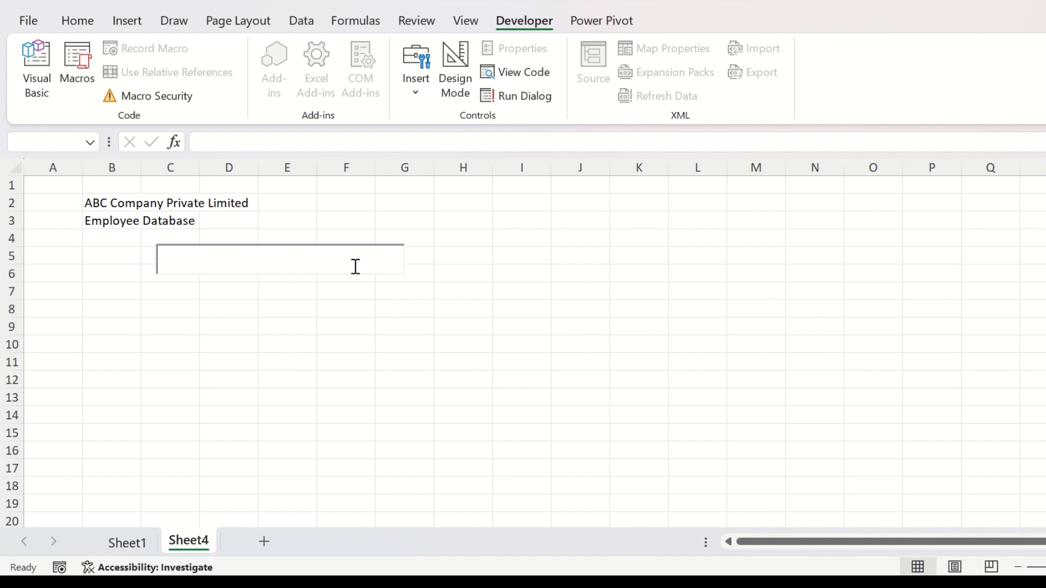
text(Raj)
click(483, 187)
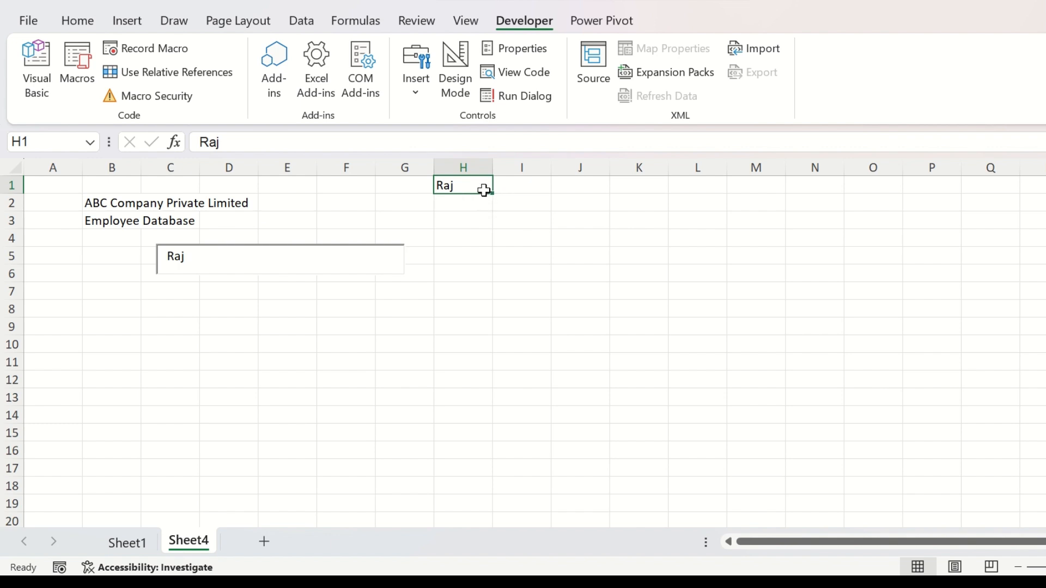
Step: Empty the search text box and, in Design Mode, reduce its height to about 19 points
click(276, 266)
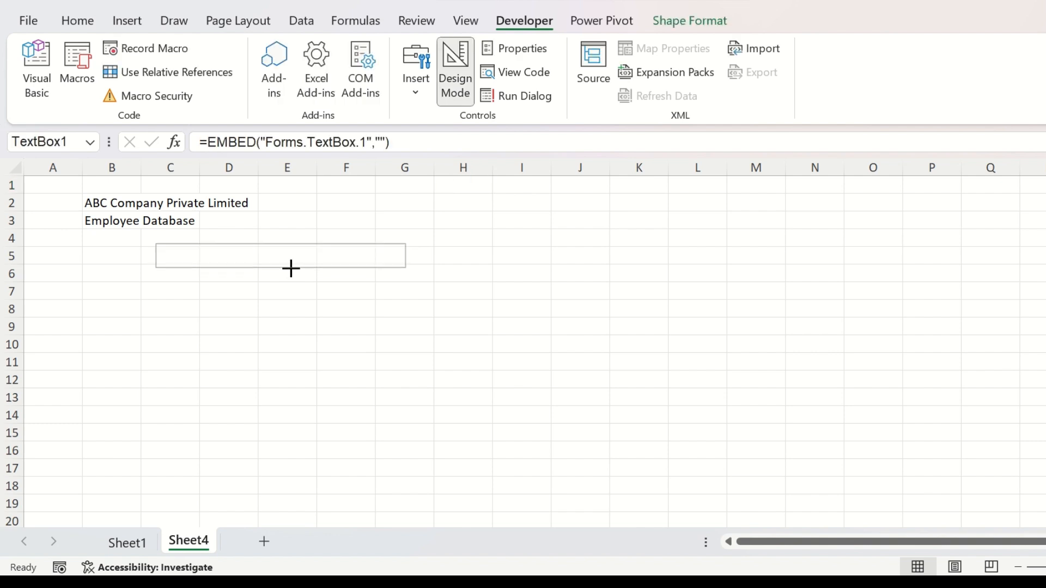
drag(291, 268, 291, 268)
Step: Set the text box's Font property to Aptos, style Narrow Bold, size 12
right_click(327, 262)
click(373, 353)
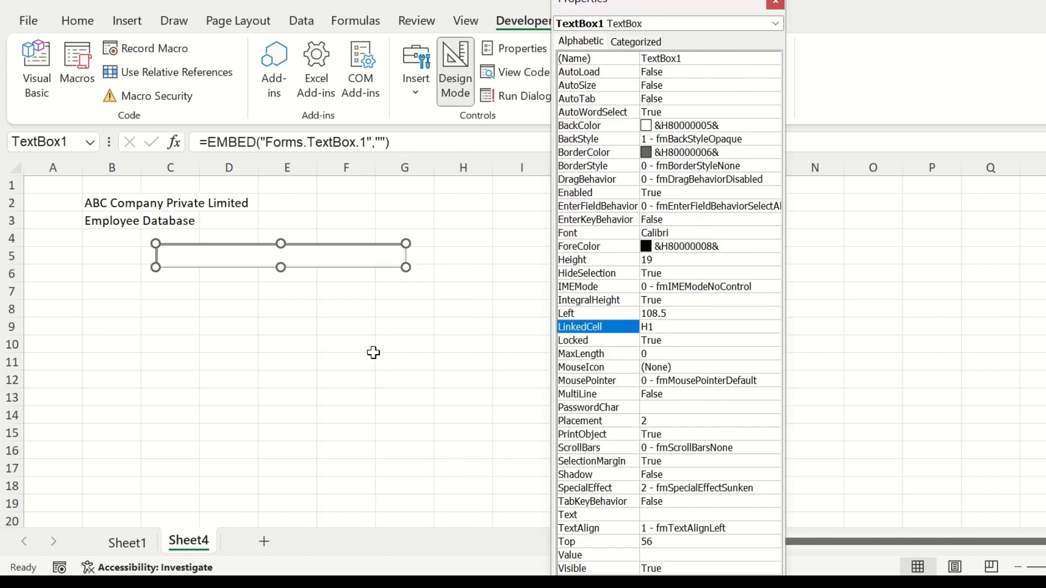
click(661, 234)
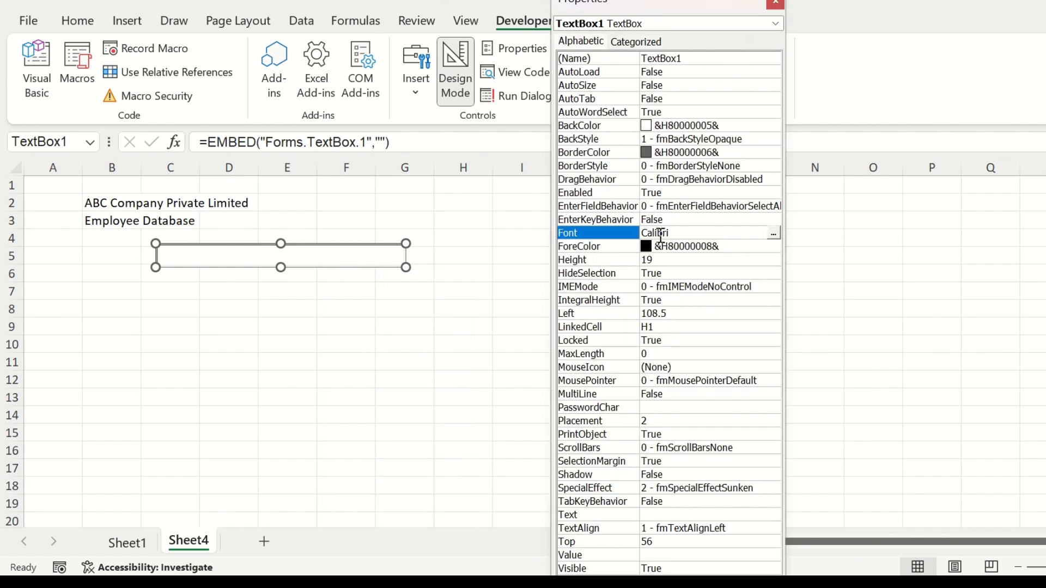
click(774, 233)
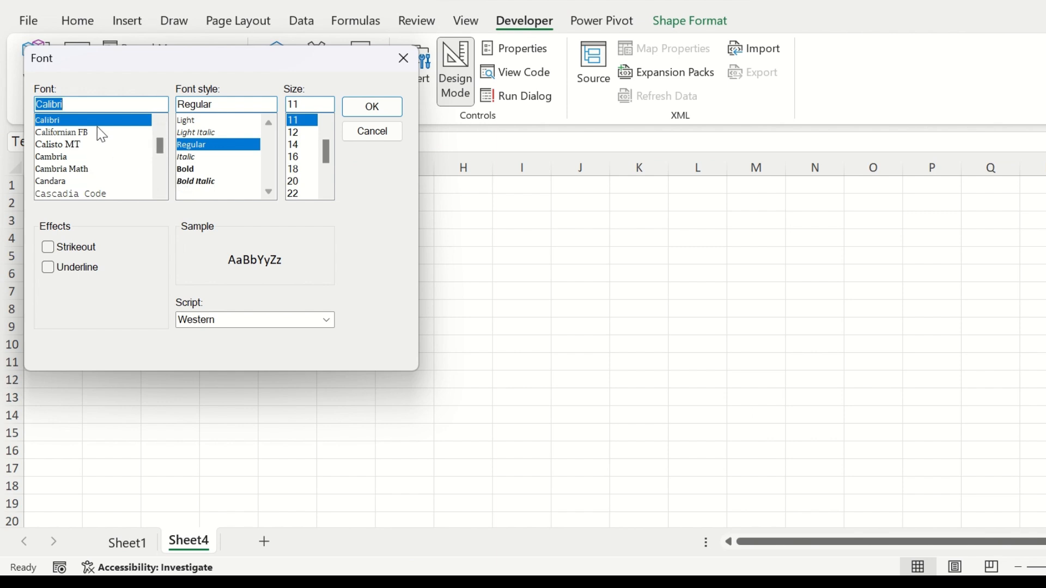
scroll(101, 135, up, 10)
click(82, 169)
click(210, 133)
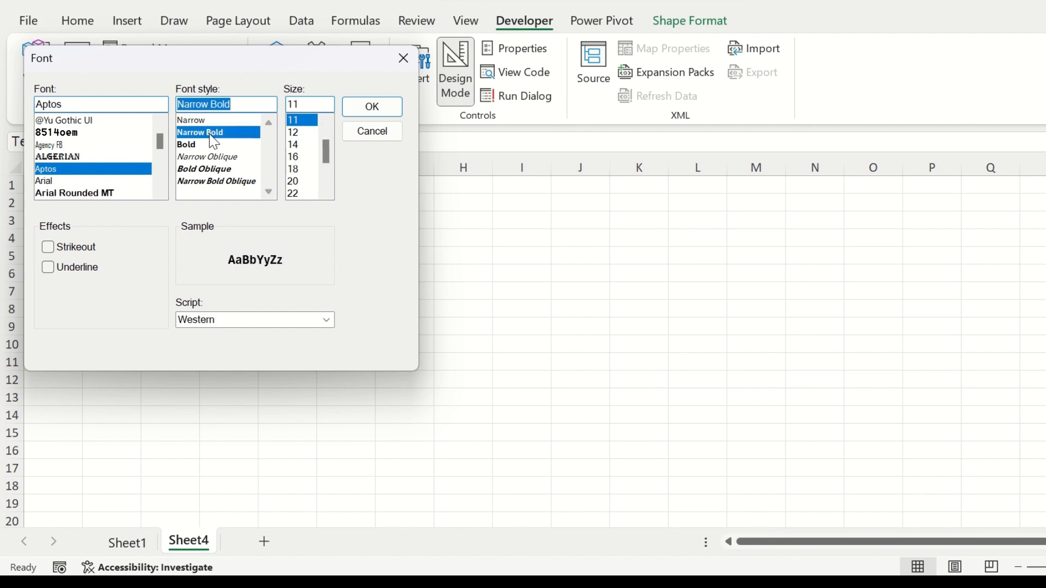
click(297, 133)
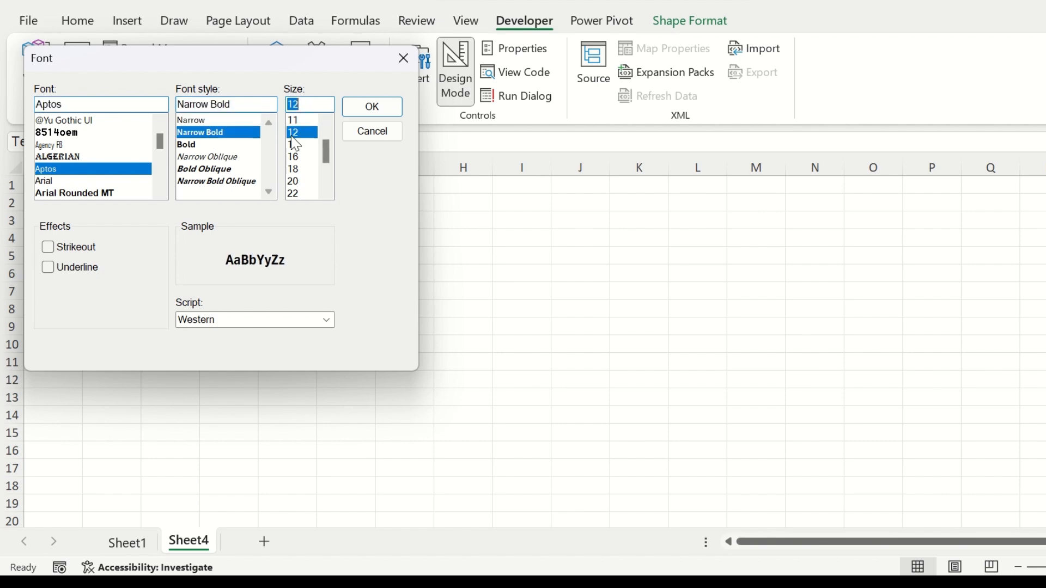
click(373, 107)
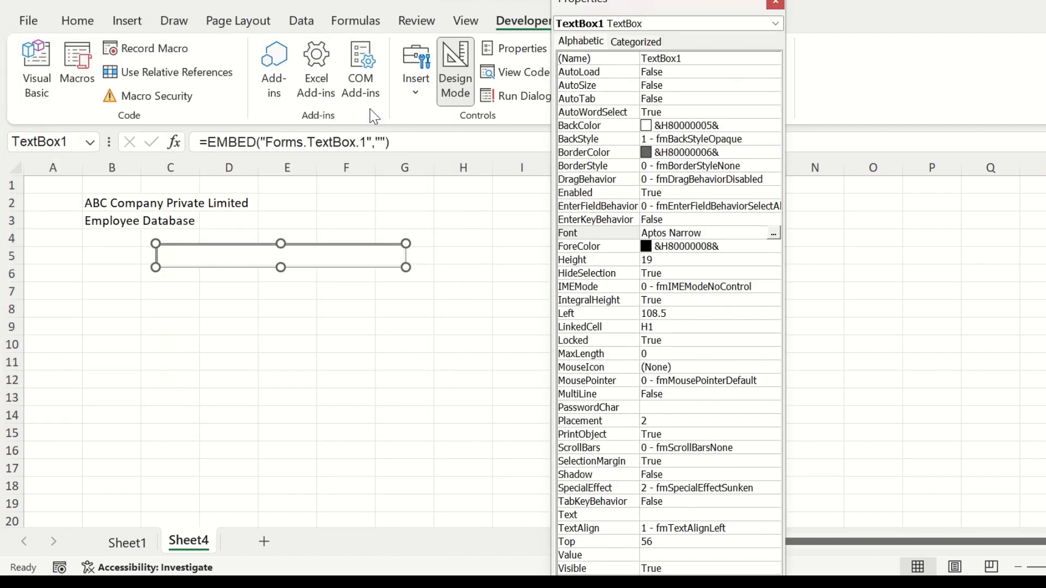
click(779, 6)
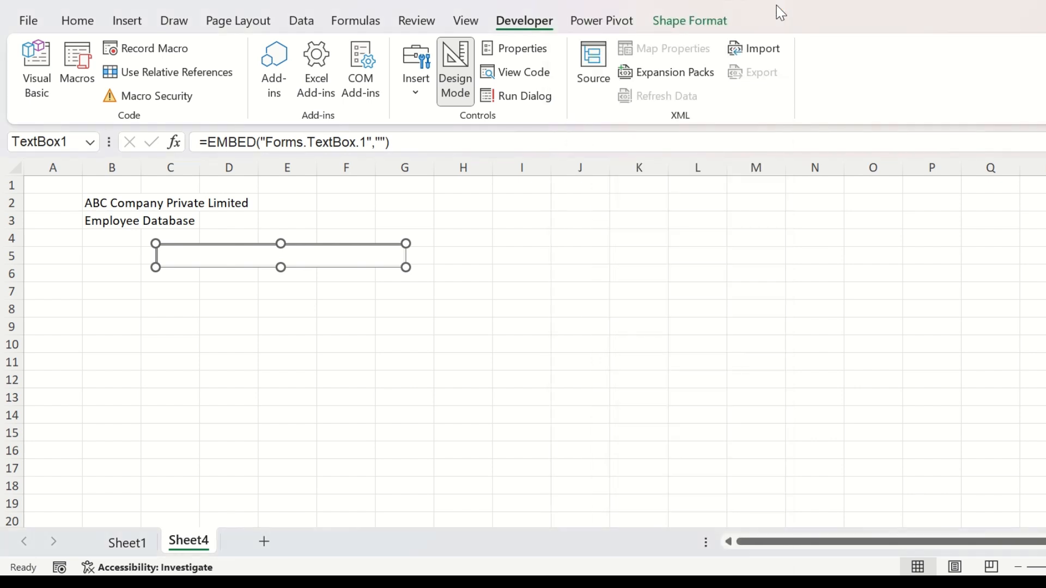
Step: Draw a rounded rectangle from column B to H over rows 4 to 6, send it behind the text box, and nudge the text box slightly right
click(131, 24)
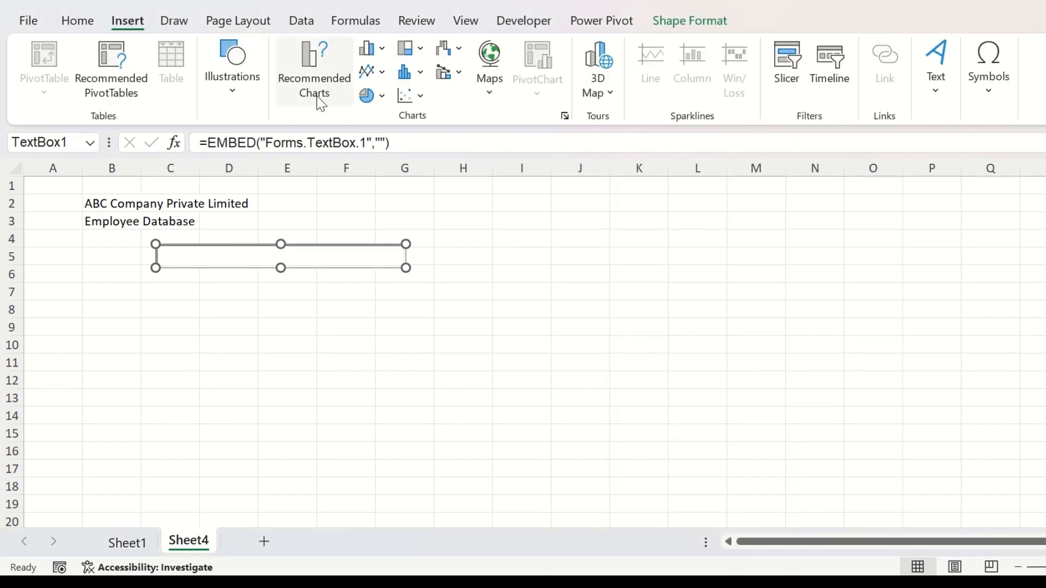
click(233, 76)
click(278, 189)
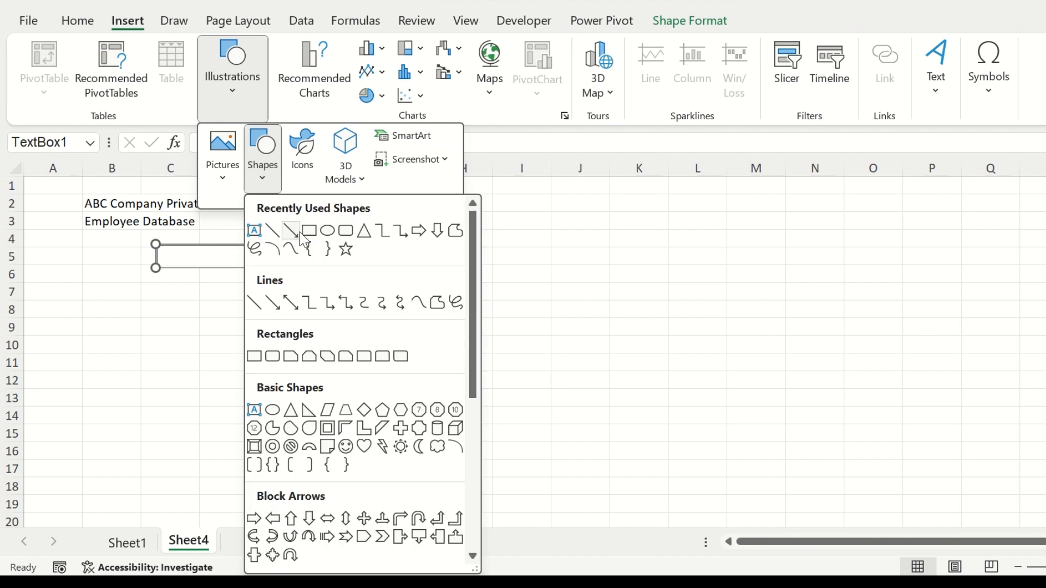
click(346, 234)
drag(91, 239, 454, 276)
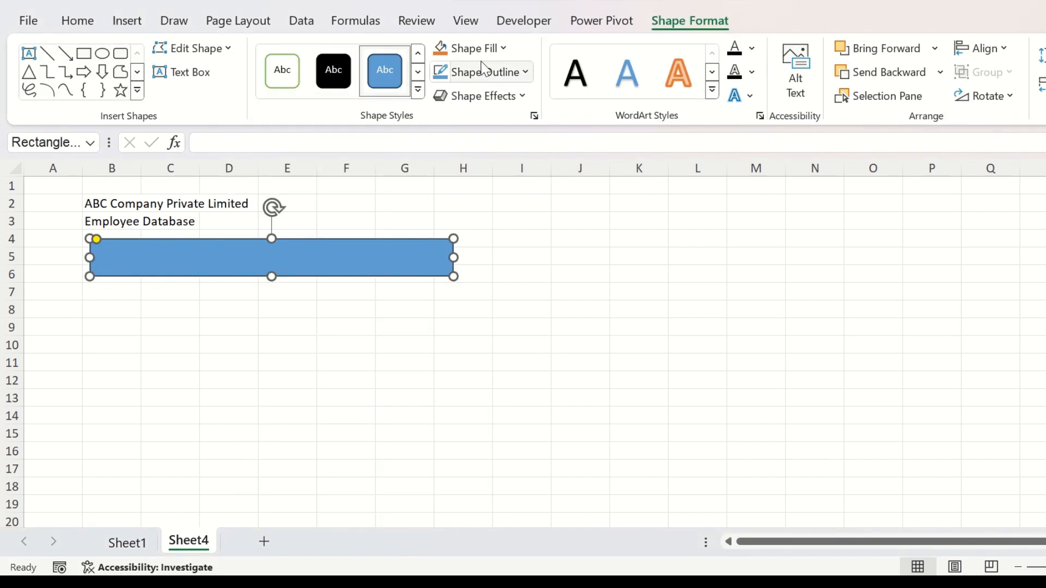
click(872, 77)
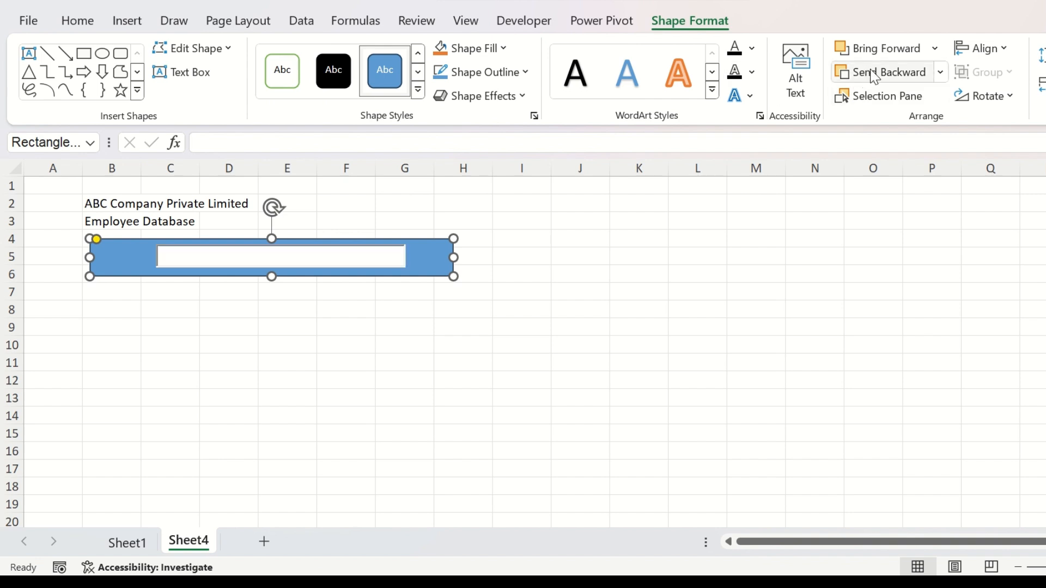
mouse_move(234, 255)
mouse_down()
mouse_move(250, 254)
mouse_move(236, 254)
mouse_up()
Step: Add the label text "Search" to the rounded rectangle, beside the text box
click(134, 255)
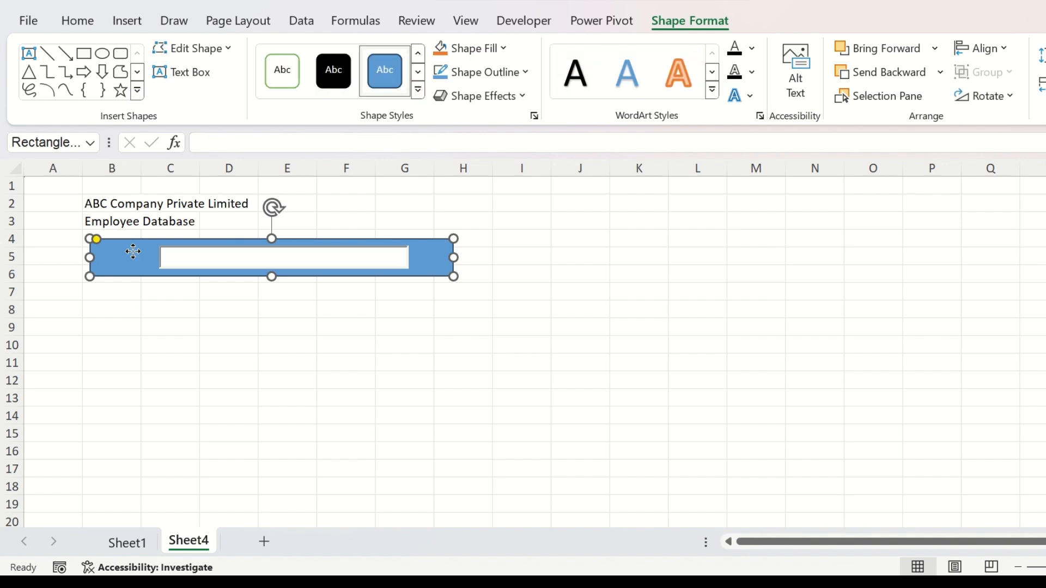
right_click(136, 257)
click(194, 201)
text(Search)
Step: Format the "Search" label as bold yellow Aptos at size 14
double_click(119, 254)
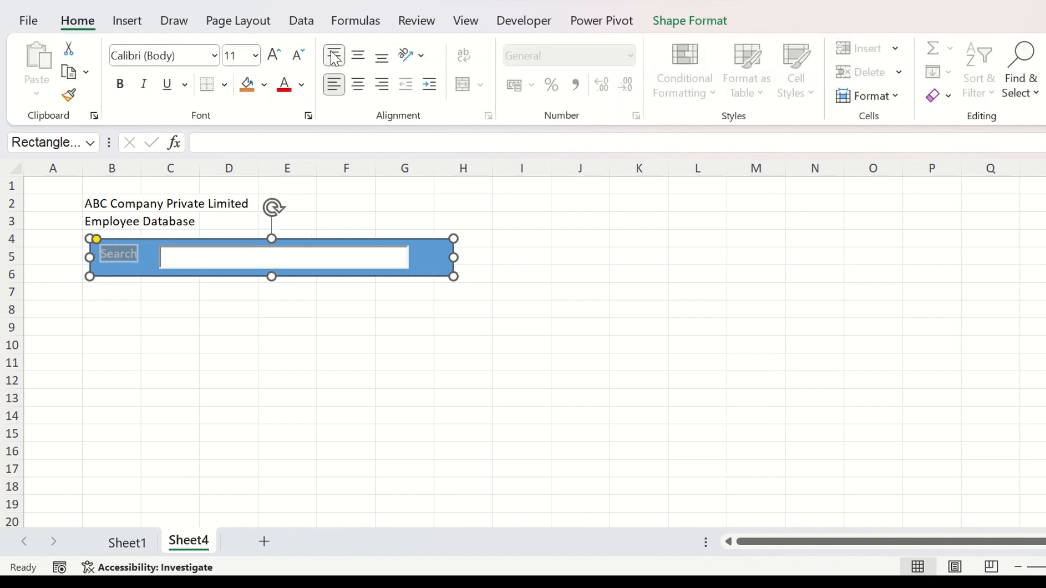
click(276, 53)
click(275, 53)
click(276, 53)
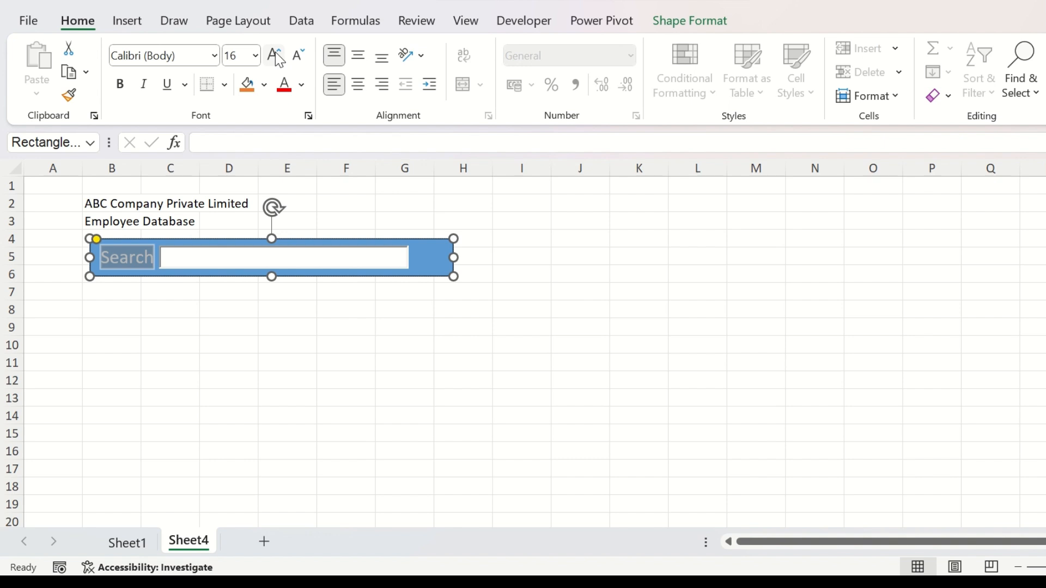
key(ctrl+b)
click(301, 84)
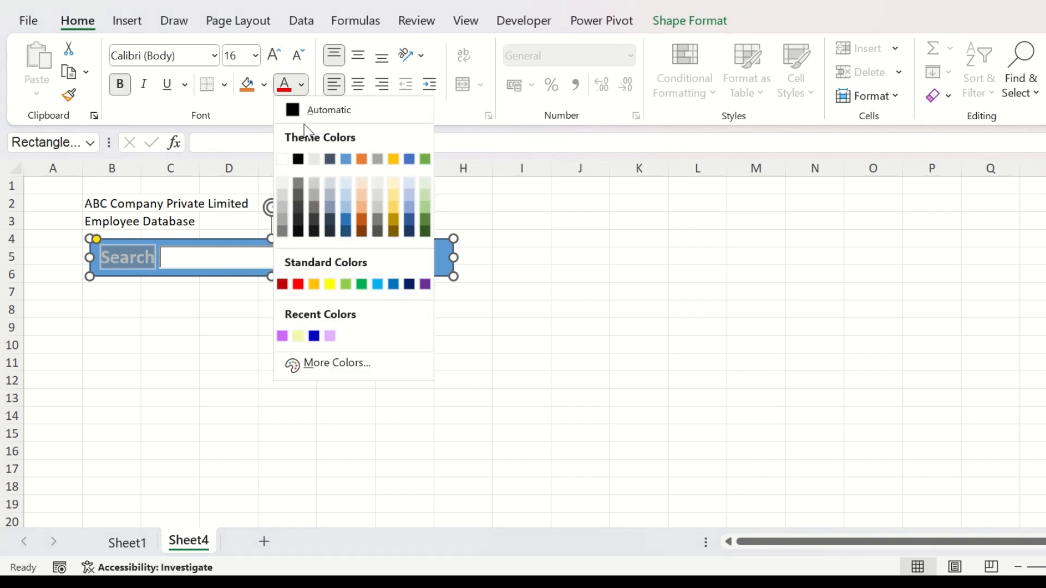
click(330, 285)
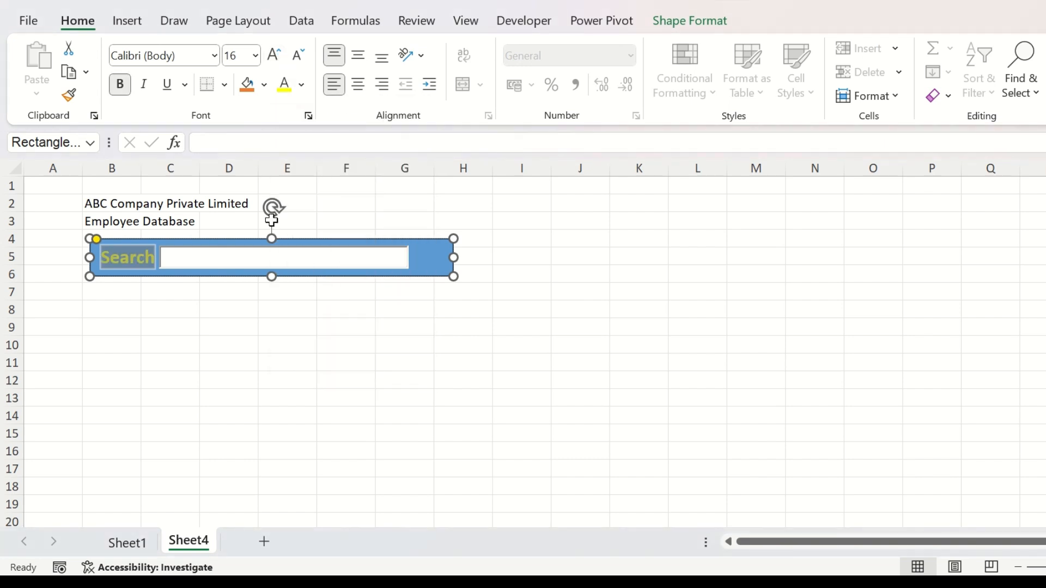
click(215, 55)
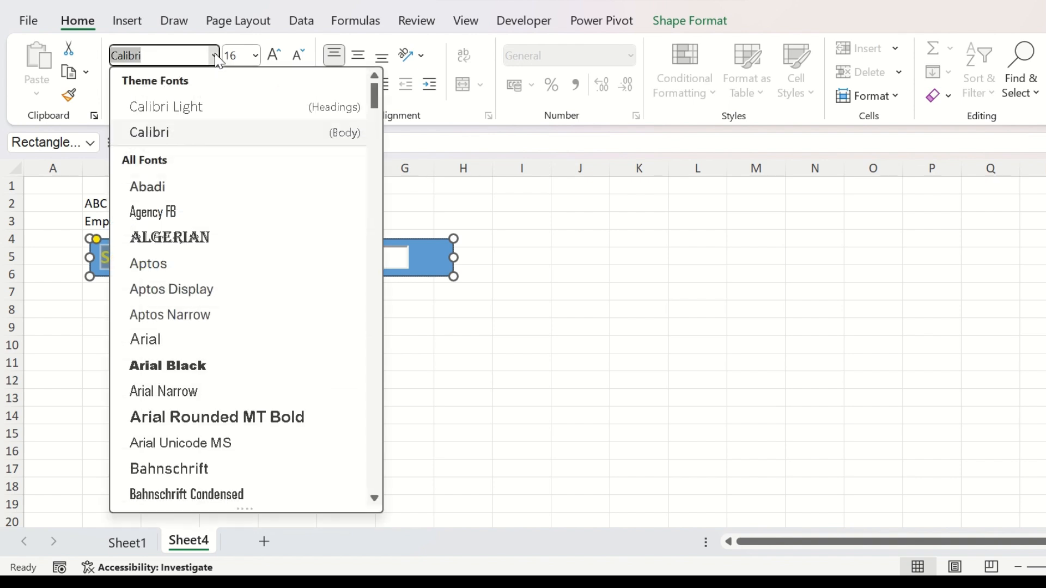
click(182, 265)
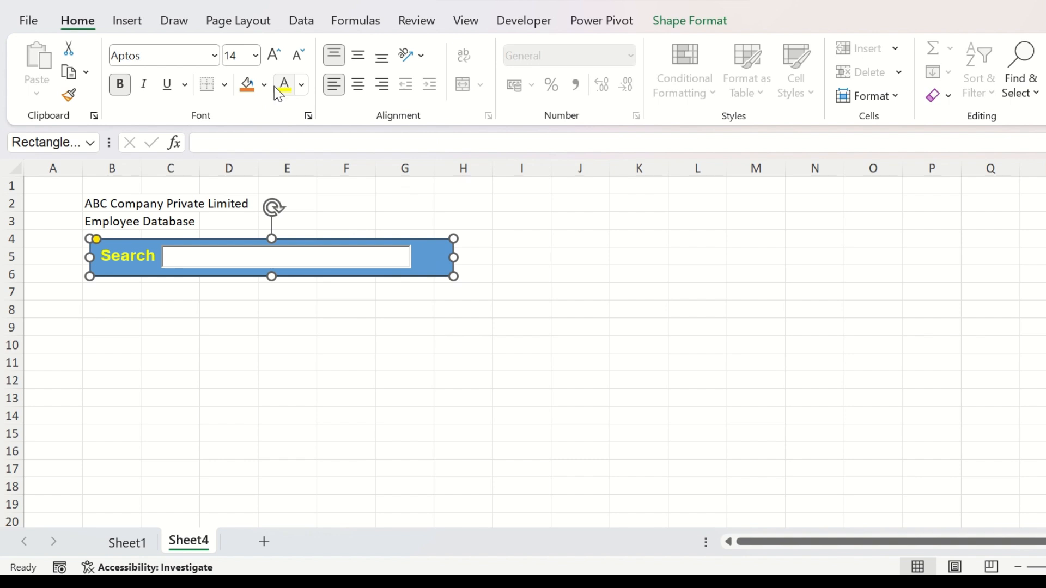
Step: Change the rounded rectangle's fill to dark navy blue
click(265, 86)
click(373, 232)
click(491, 262)
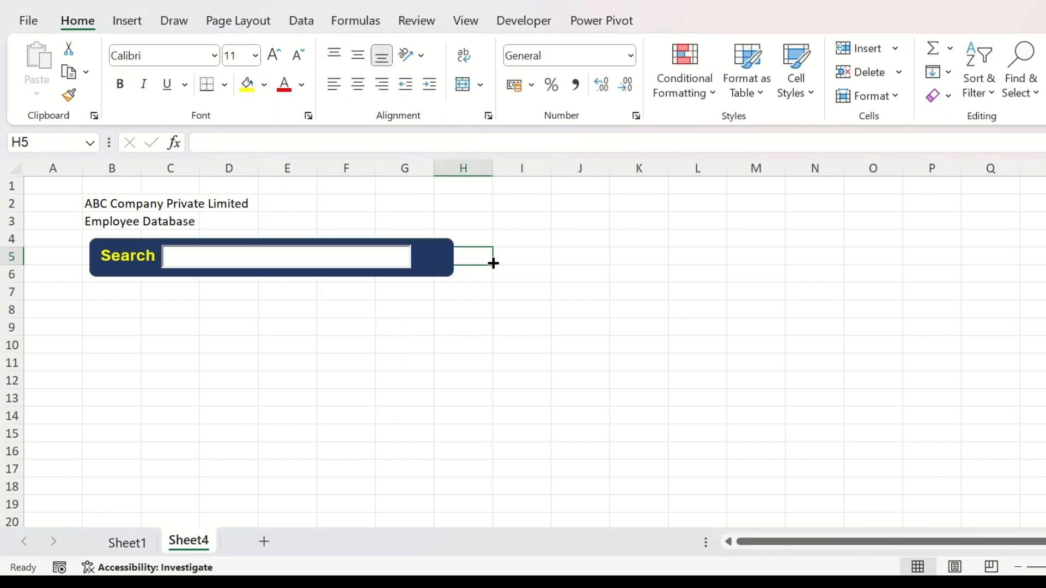
Step: Search the stock icons for "magnify" and insert the magnifying glass icon
click(127, 21)
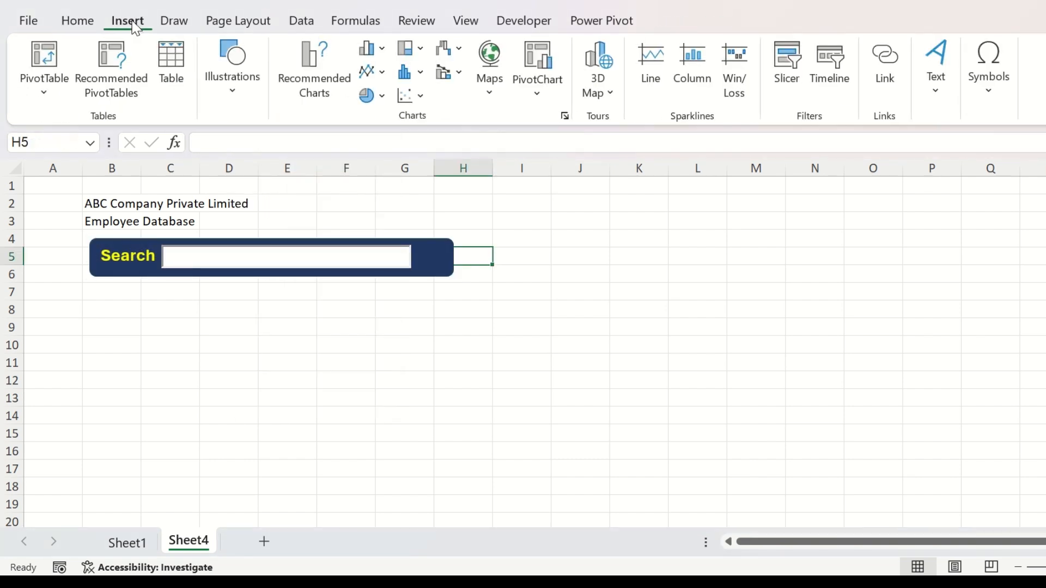
click(232, 71)
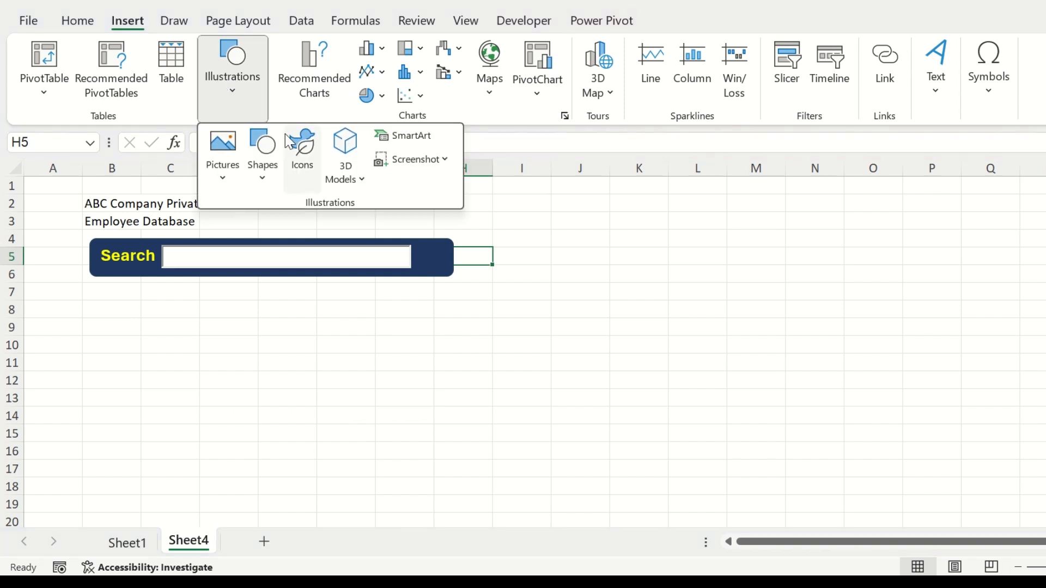
click(295, 146)
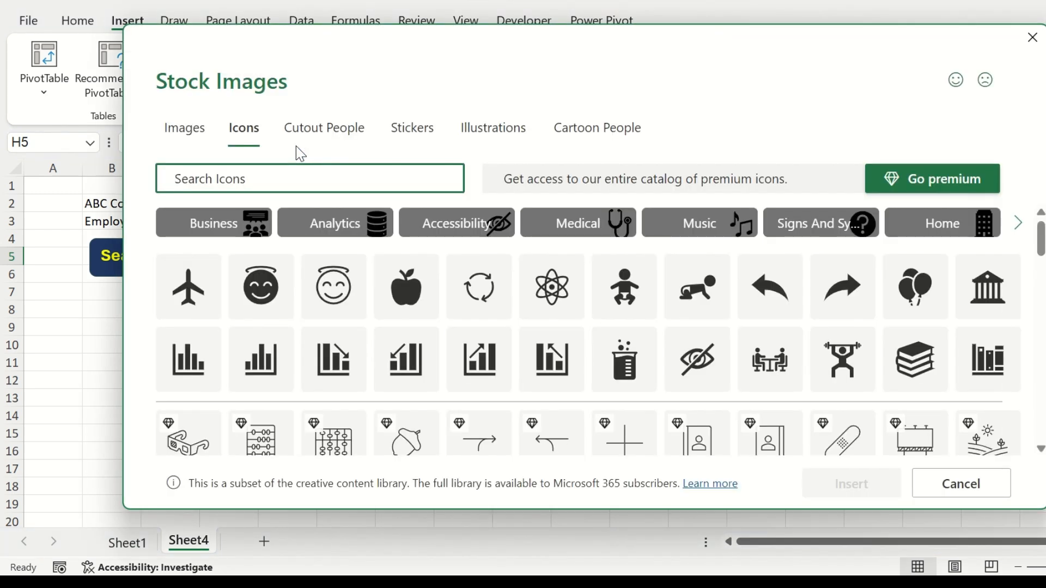
text(magnify)
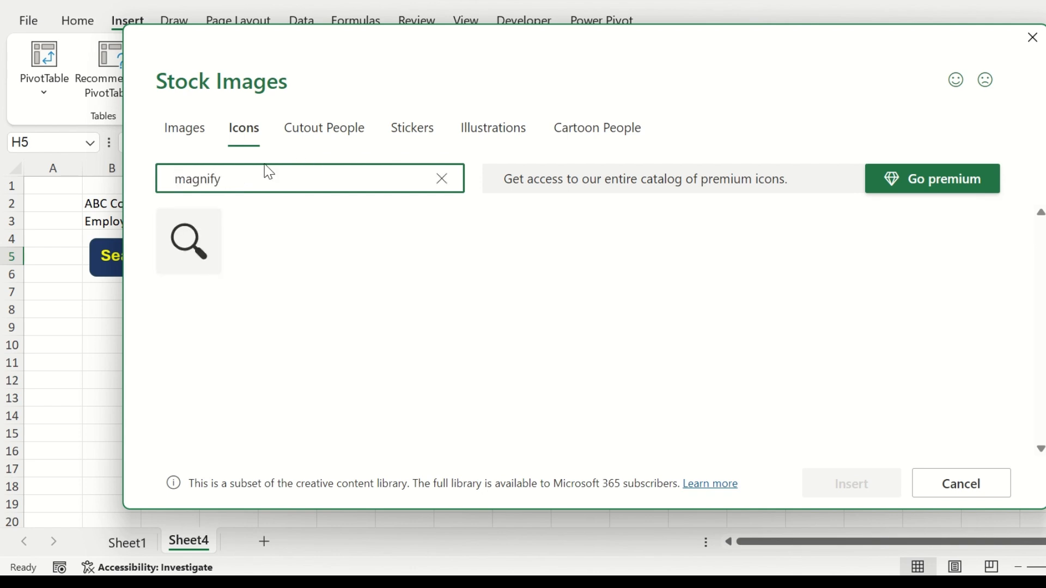
click(188, 240)
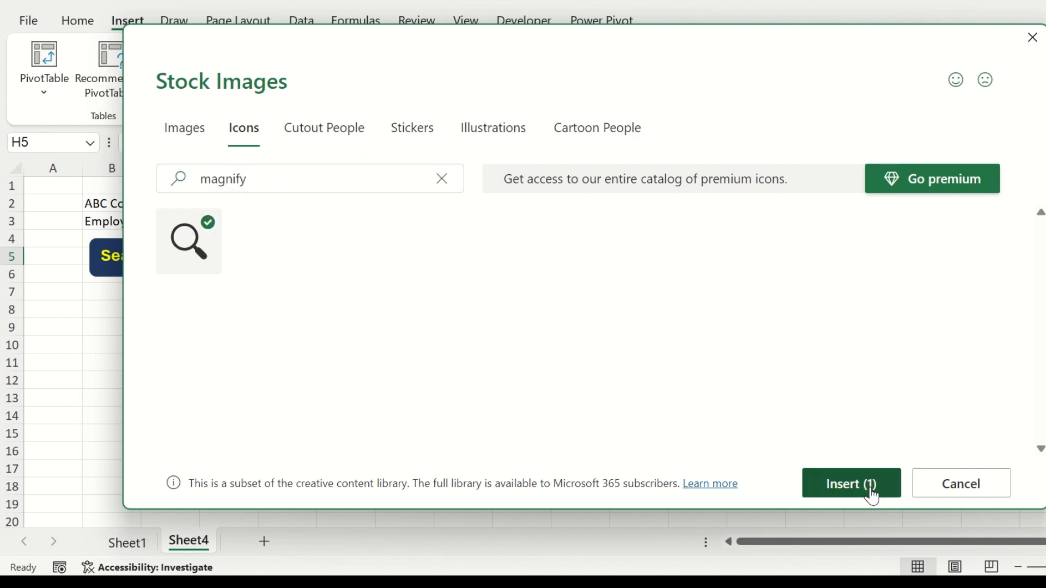
click(868, 489)
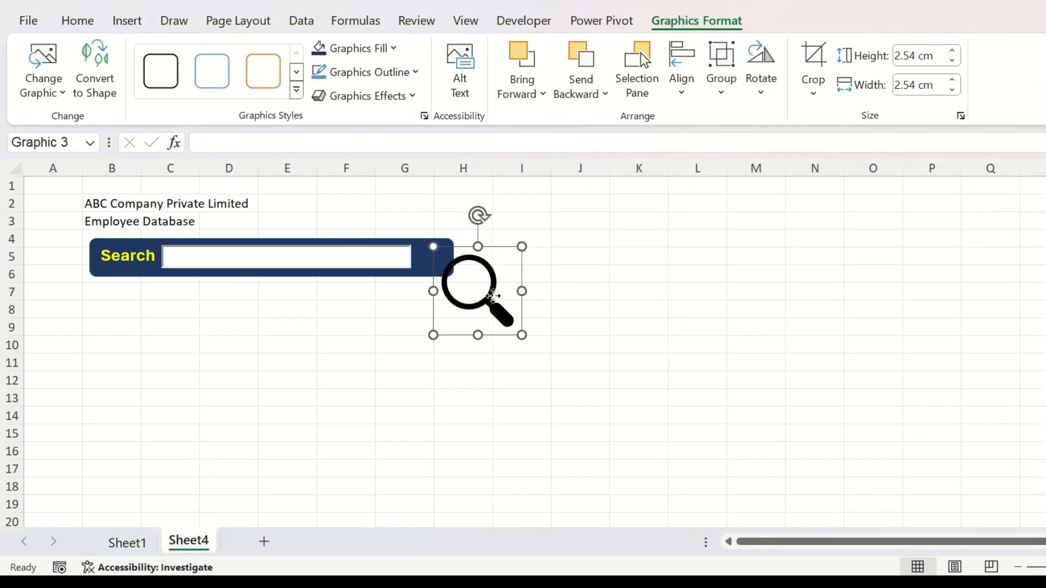
Step: Shrink the magnifying glass to fit inside the search bar's right end and fill it yellow
drag(522, 335, 446, 269)
drag(427, 259, 426, 257)
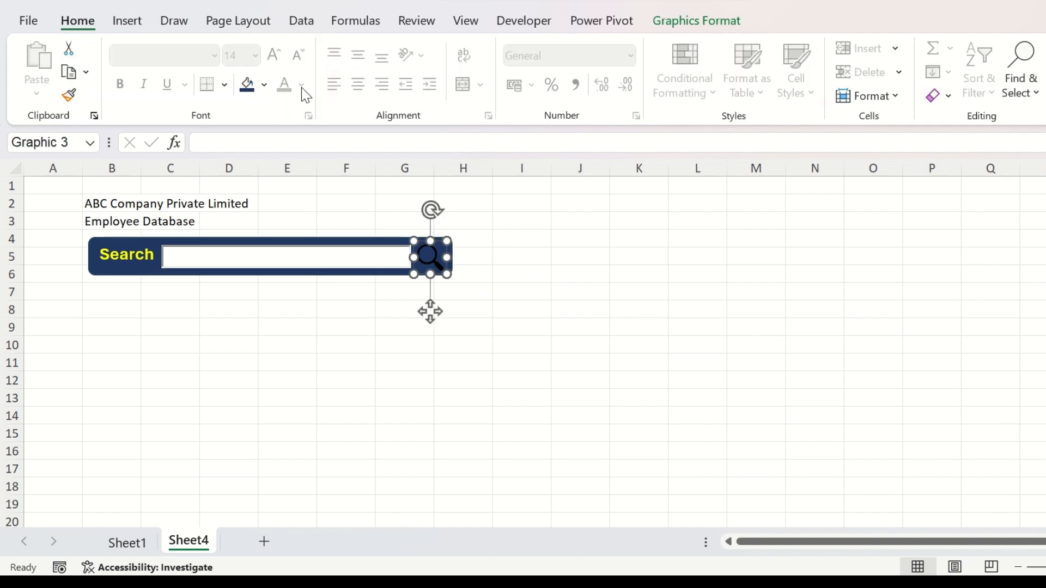
click(263, 86)
click(286, 282)
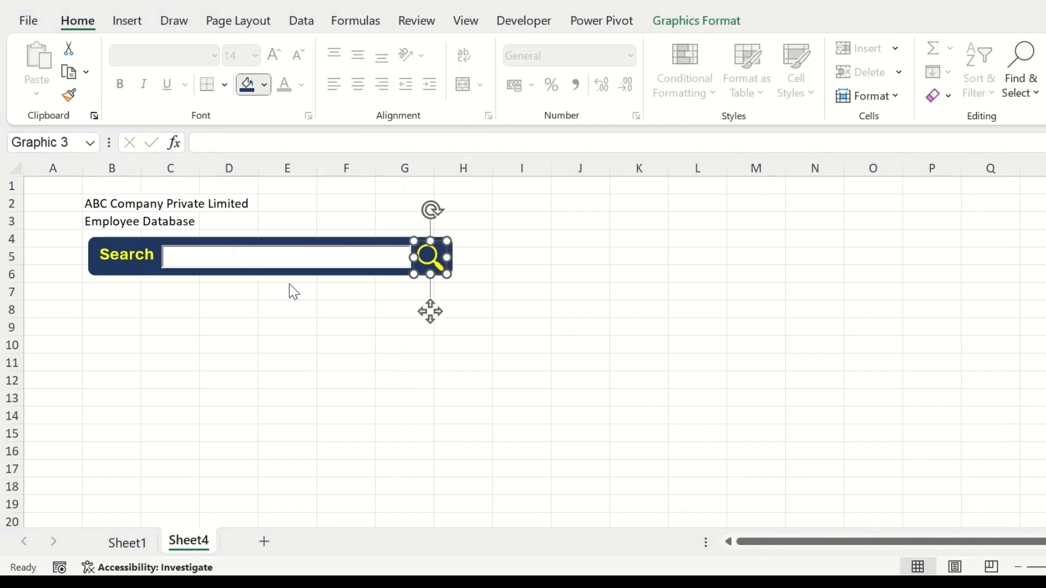
Step: Set the font of all cells in the sheet to Aptos
click(496, 327)
key(ctrl+a)
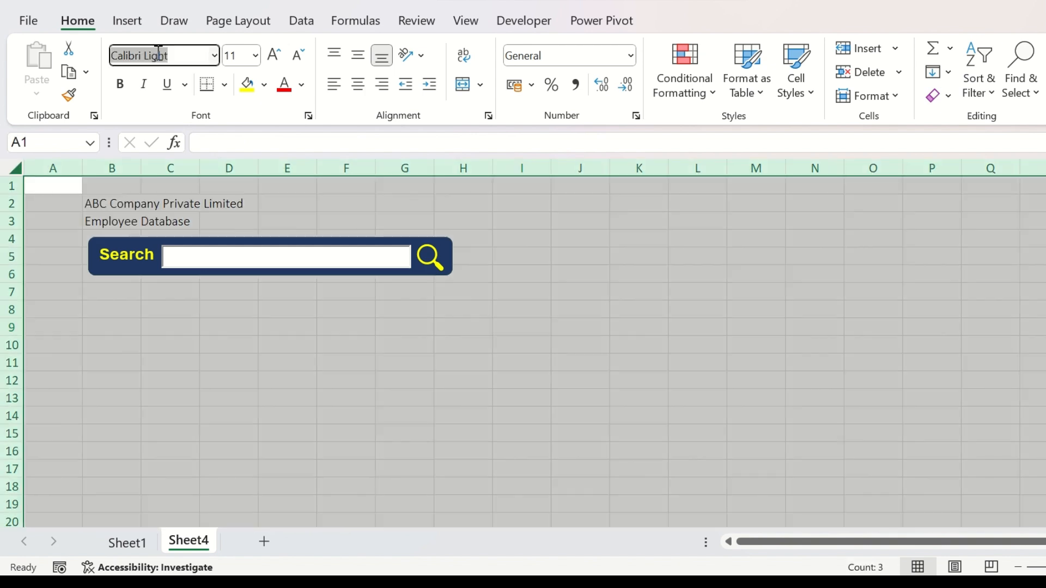
key(Return)
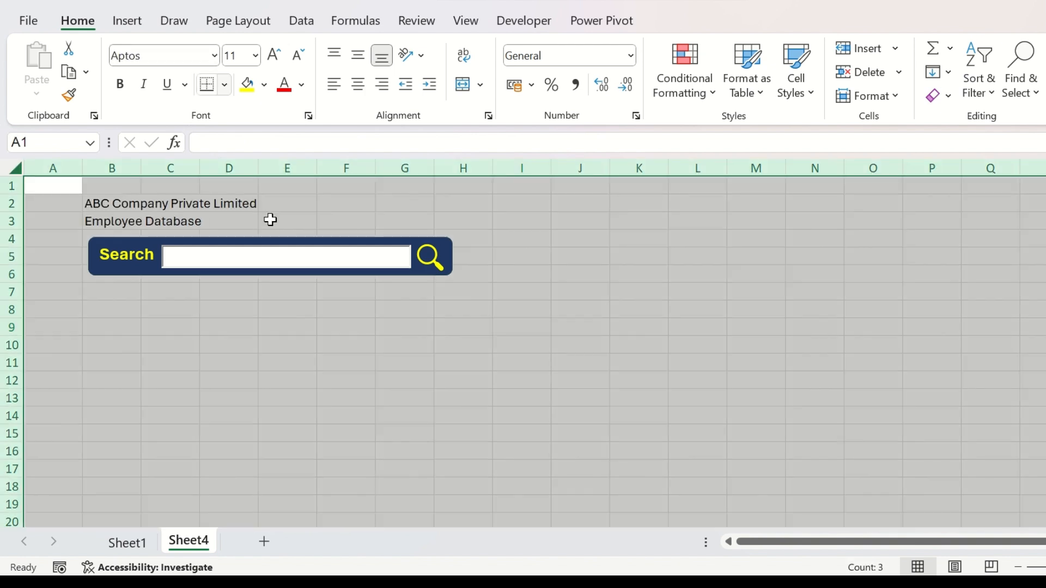
click(339, 199)
Step: Make the company title in B2 bold at size 14 and the "Employee Database" subtitle in B3 bold
click(87, 203)
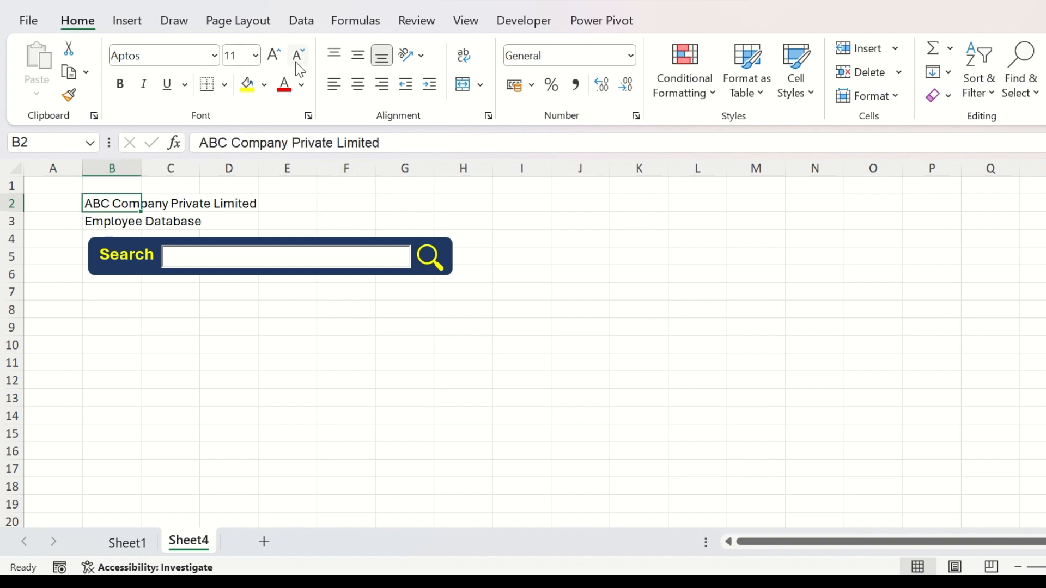
click(275, 54)
click(275, 55)
key(ctrl+b)
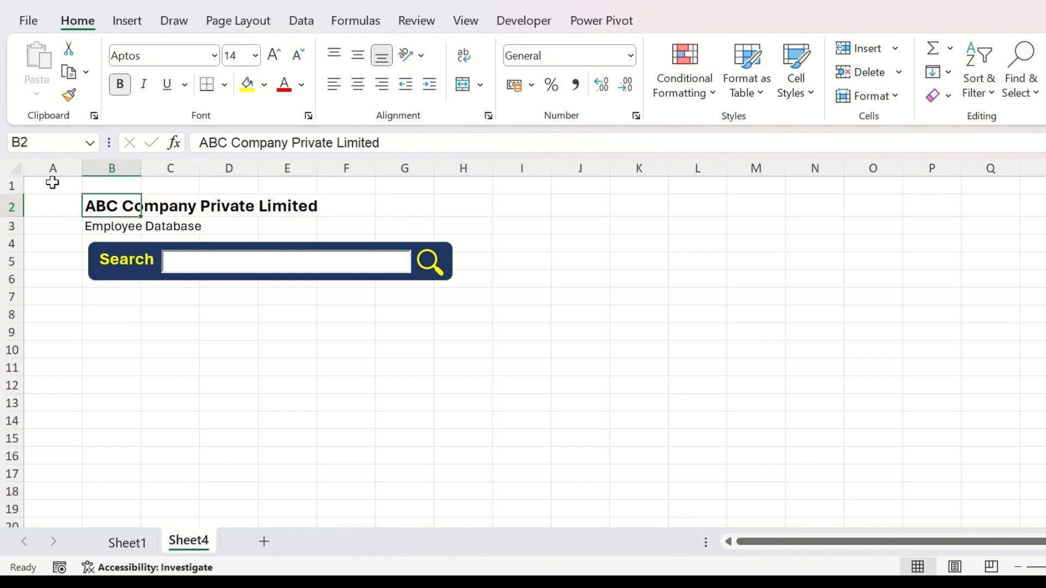
click(118, 224)
key(ctrl+b)
Step: Enter the formula =today() in cell H2, on the company title's row
click(463, 206)
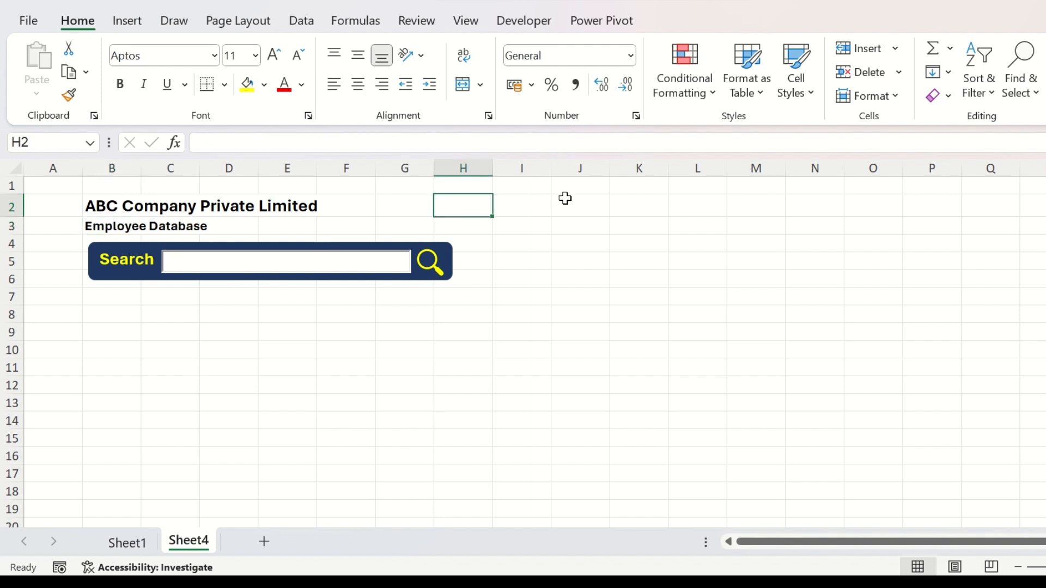
text(=today)
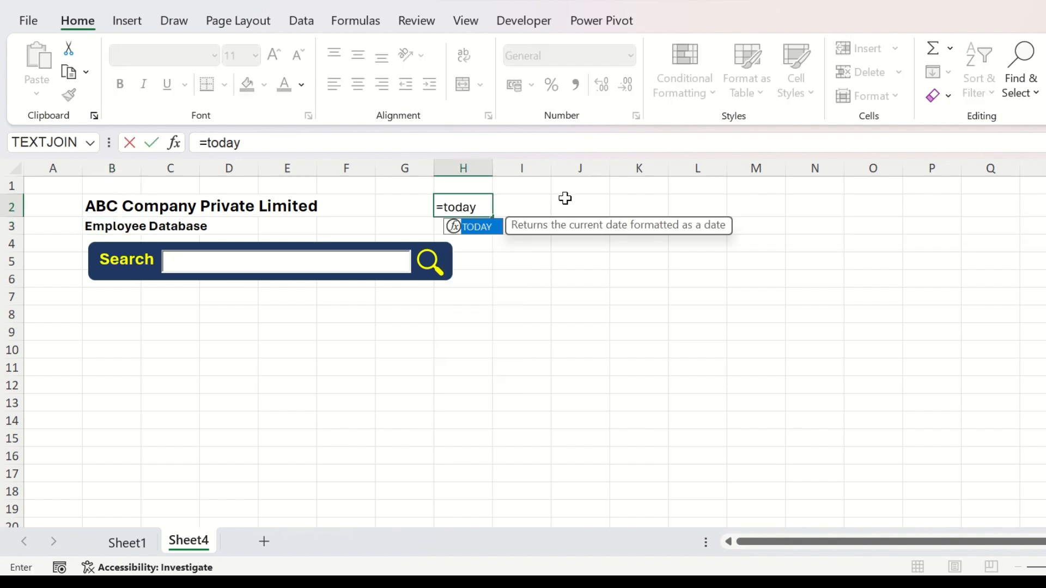
text(())
key(Return)
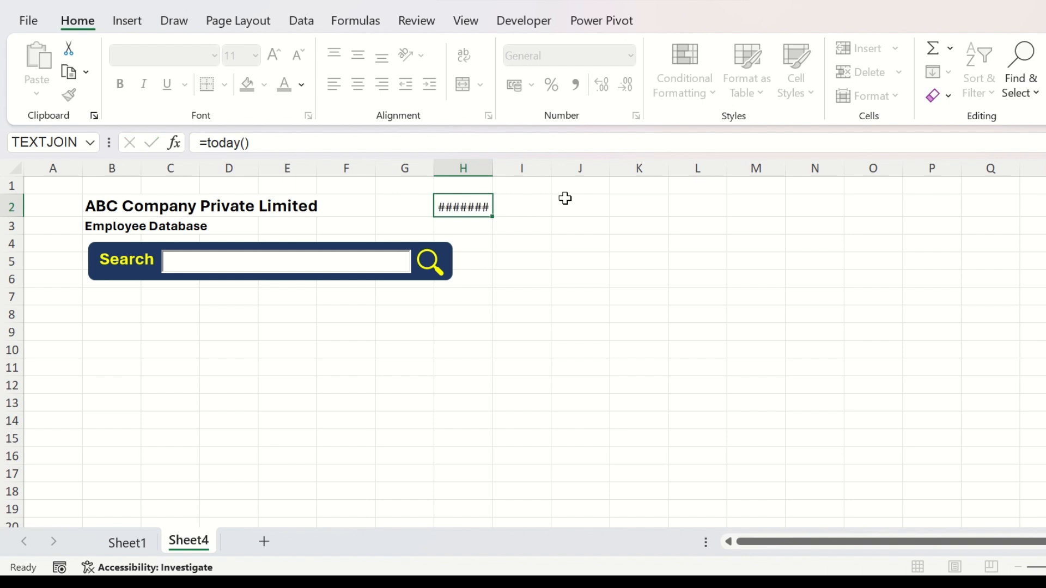
Step: Widen column H to fit the date in H2 and make the date bold
click(492, 202)
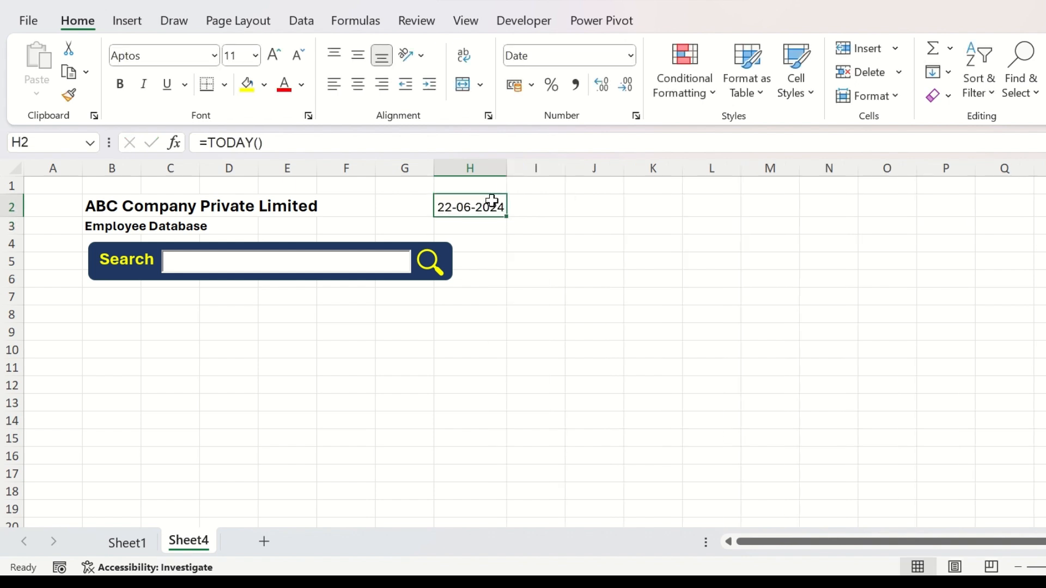
key(ctrl+b)
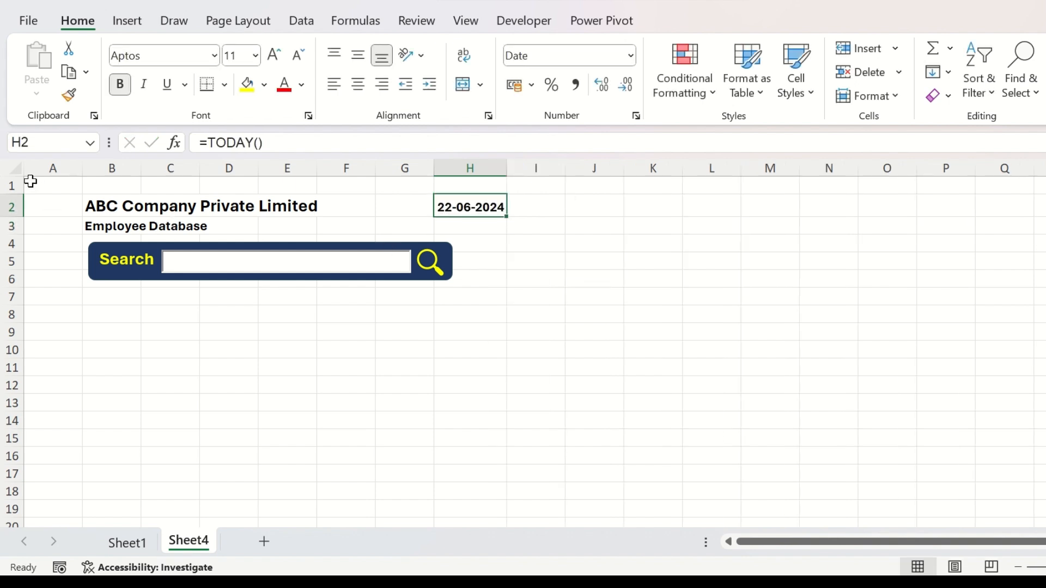
click(346, 332)
Step: Copy the header row A1:H1 from Sheet1 and paste it into Sheet4 starting at cell A8
click(128, 543)
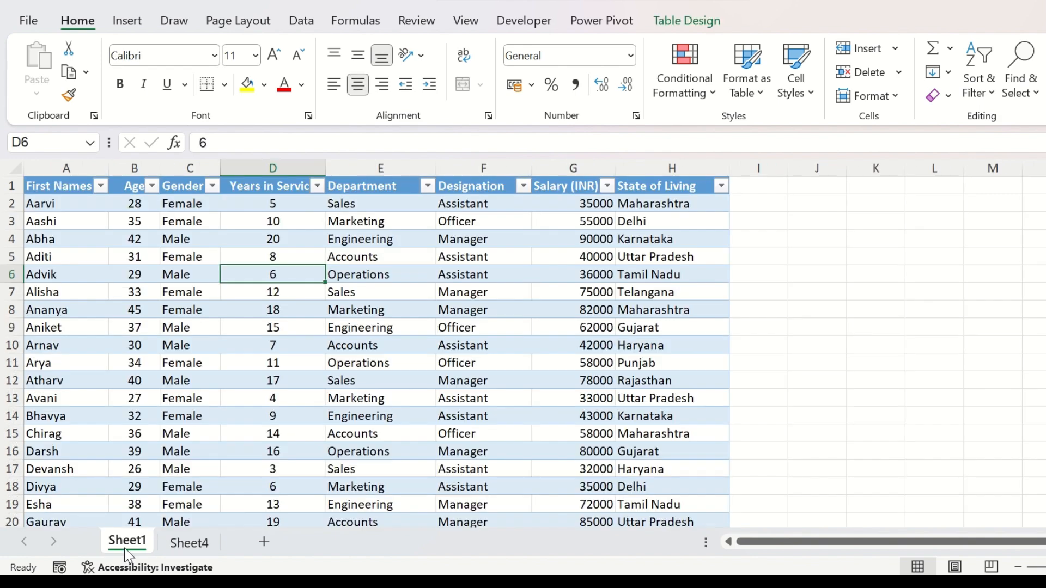
drag(68, 186, 651, 184)
key(ctrl+c)
click(189, 543)
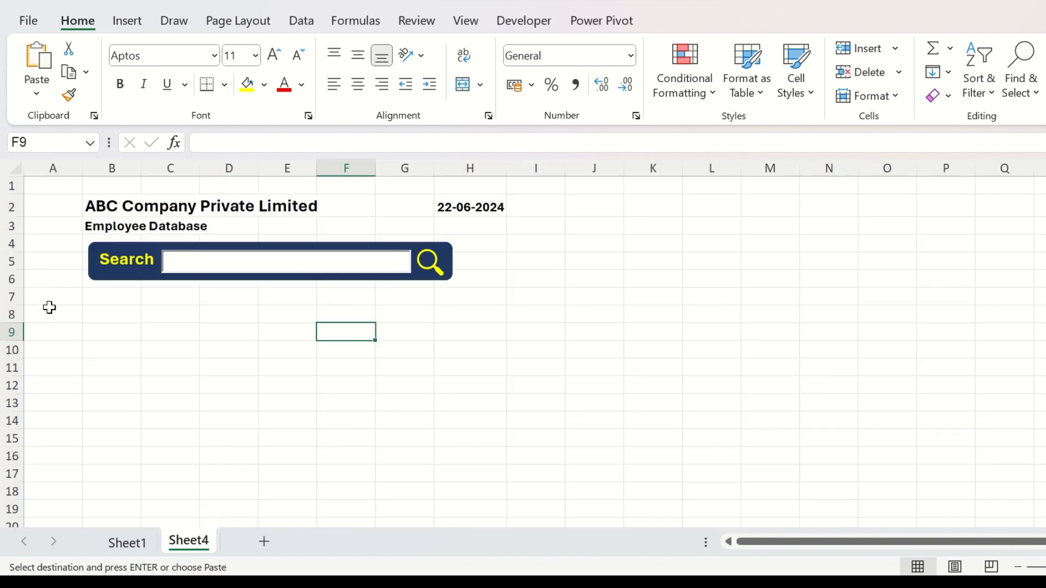
click(53, 314)
key(ctrl+v)
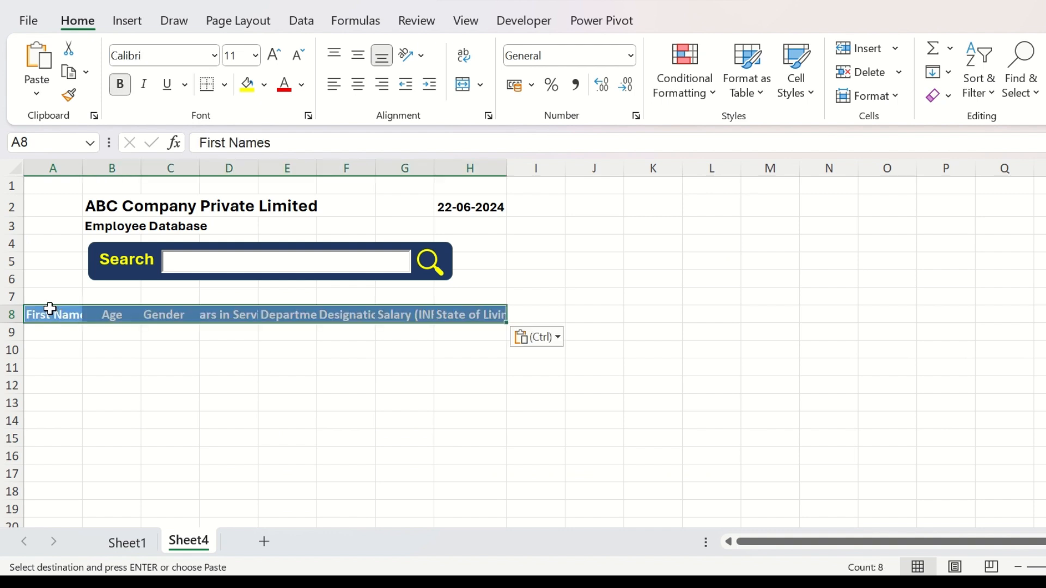
Step: Widen columns A to H to fit the row 8 headers and format them as centred Aptos text on a dark grey fill
drag(82, 163, 184, 166)
drag(242, 166, 256, 166)
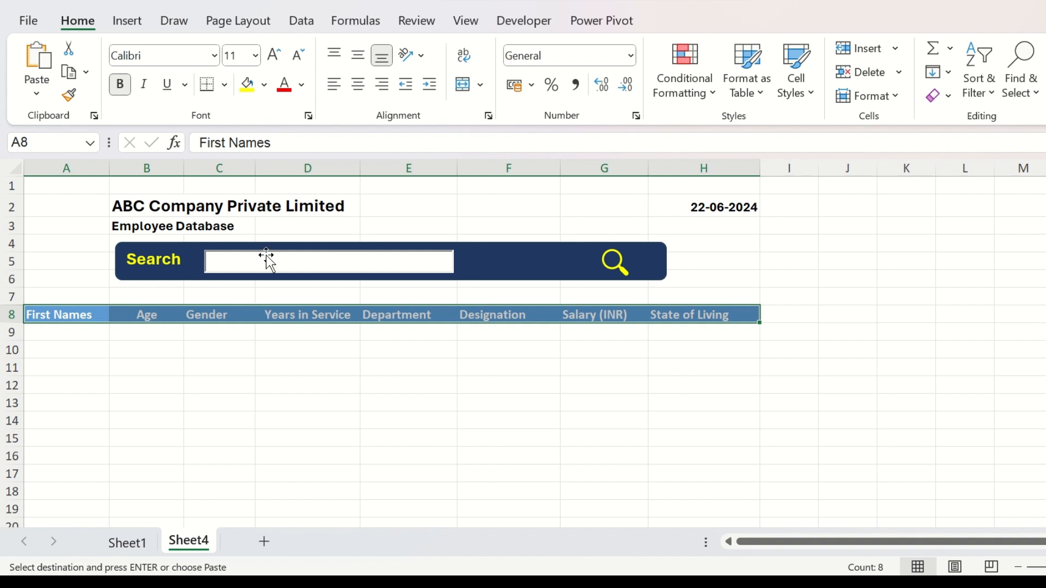
click(265, 84)
click(264, 131)
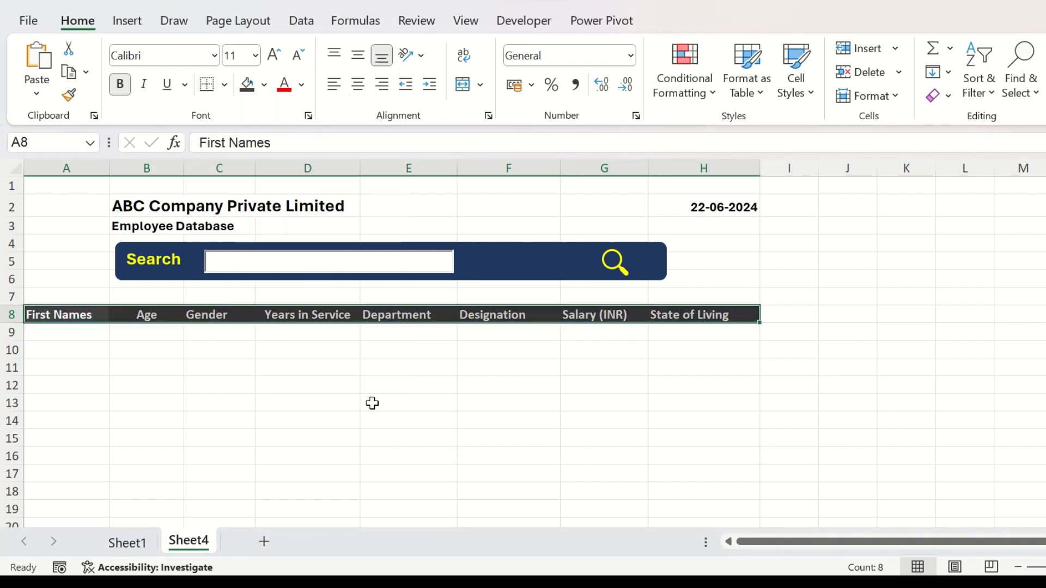
Step: Shorten the search bar's rectangle to end in column F and move the magnifying glass back inside its right end
click(662, 261)
drag(667, 261, 502, 261)
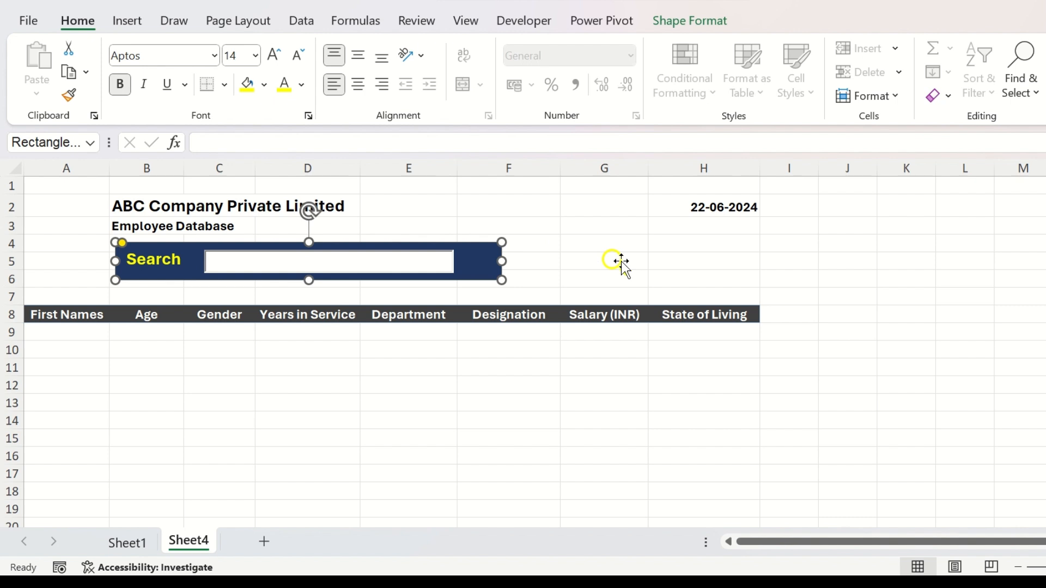
click(606, 261)
drag(624, 272, 486, 271)
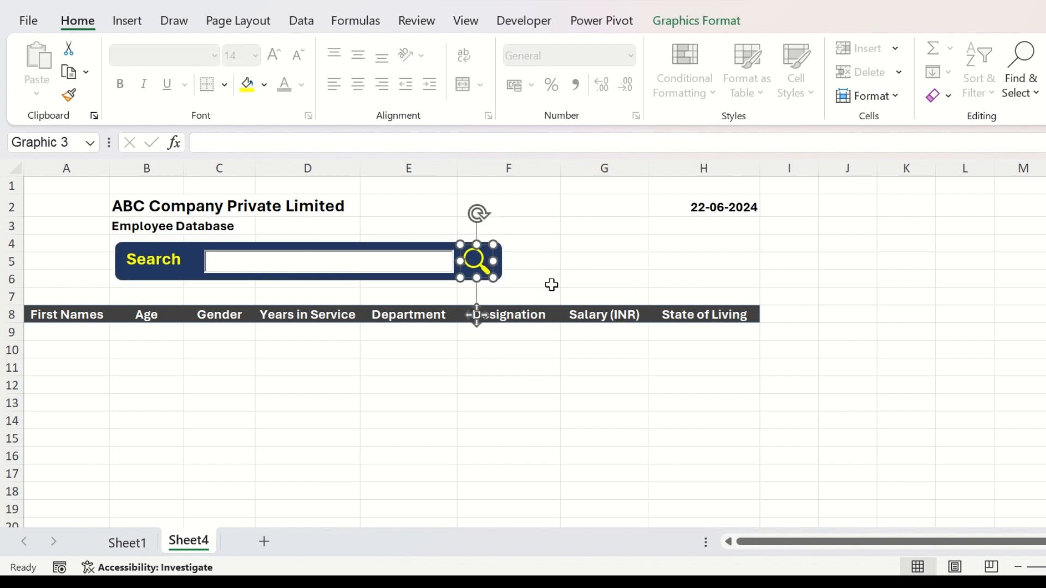
Step: Select all the search bar objects and move them together to columns E to H, just above the header row
key(ctrl+a)
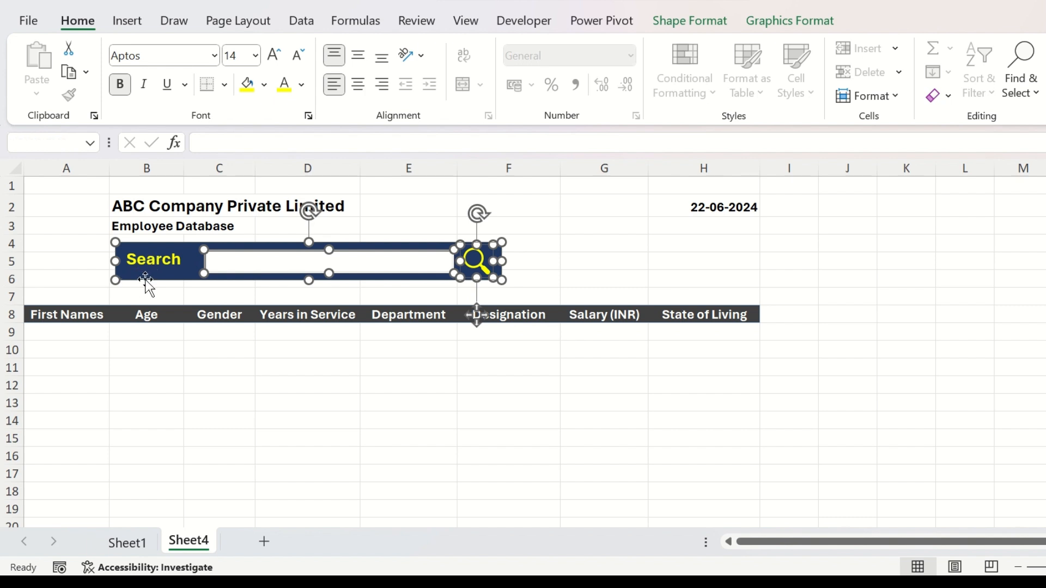
drag(147, 279, 398, 287)
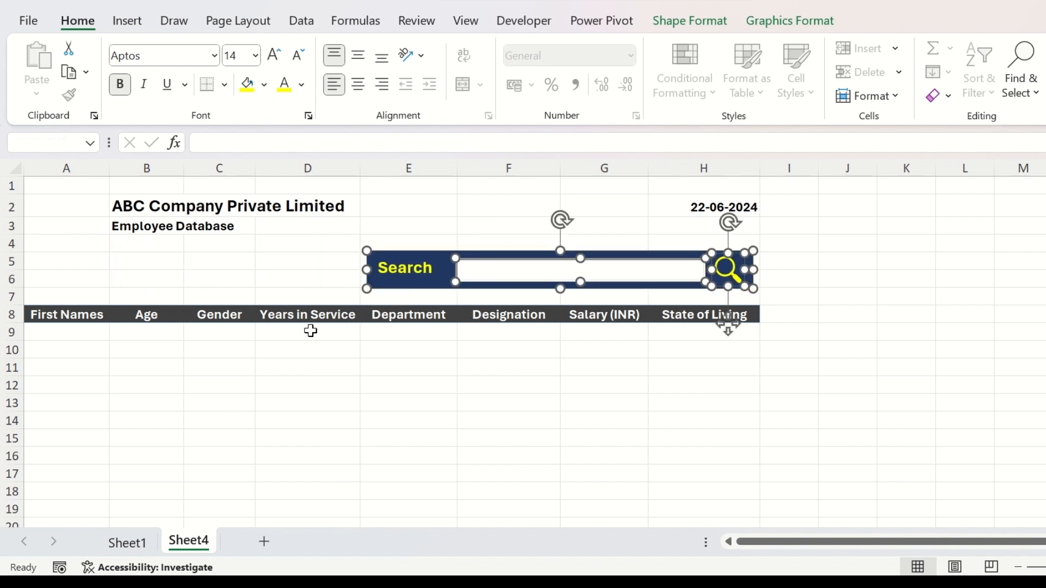
click(258, 345)
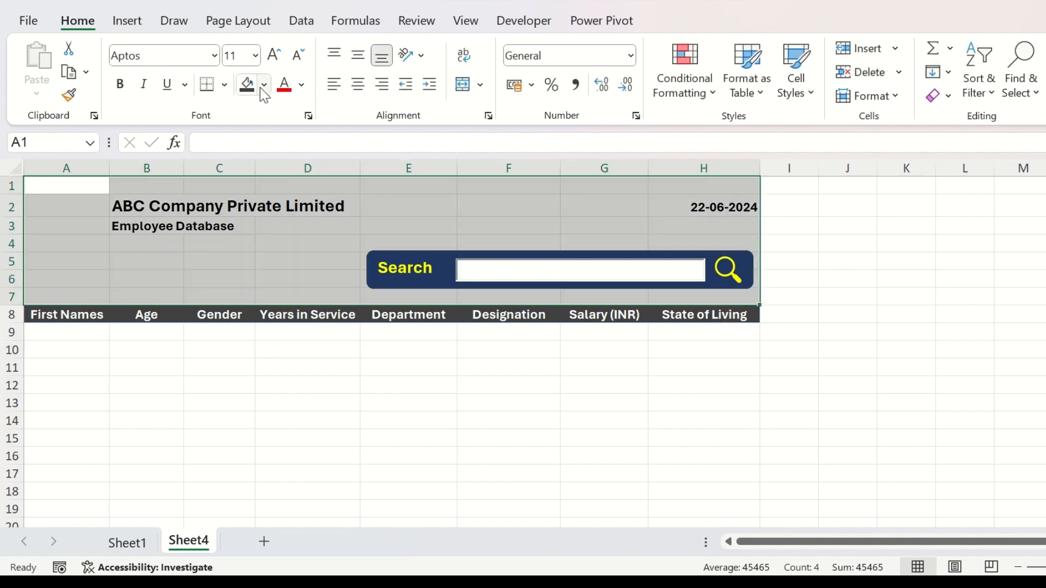
Step: Fill the range A1:H7 with Gold, Accent 4, Lighter 60%
click(263, 86)
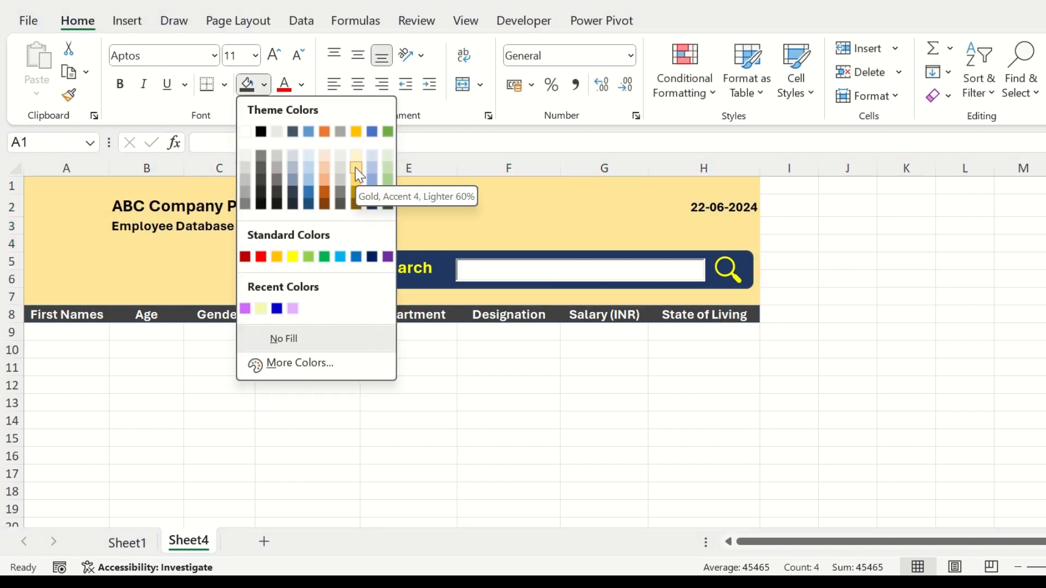
click(359, 175)
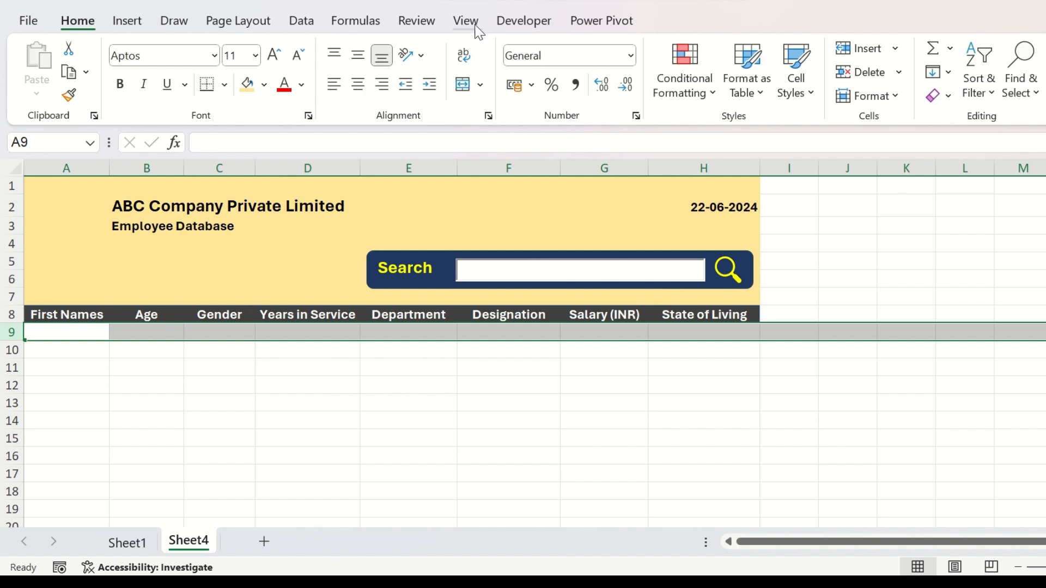
Step: Freeze the panes above row 9 so the title area and header row stay fixed while scrolling
click(469, 22)
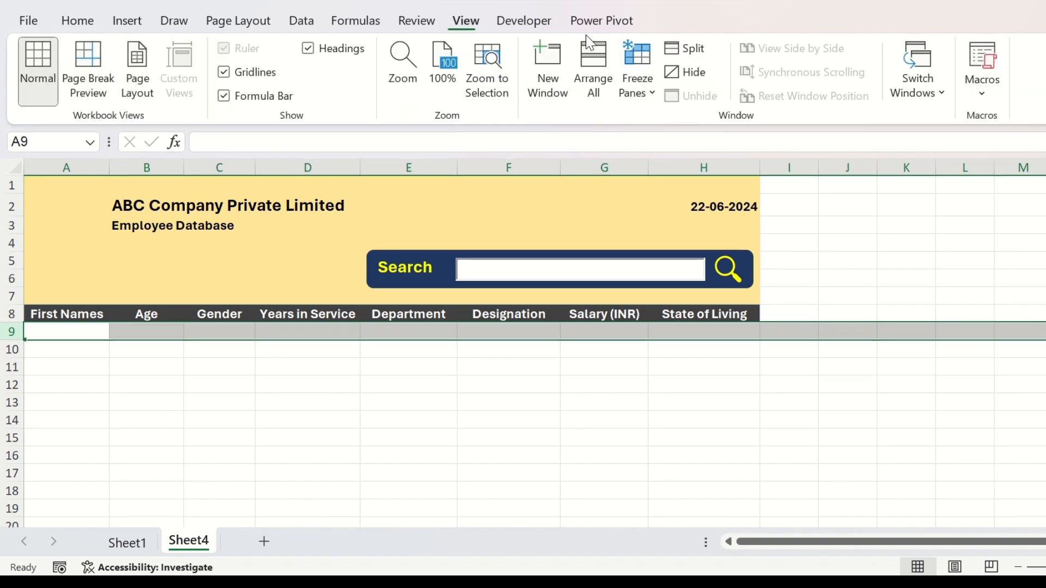
click(643, 85)
click(656, 127)
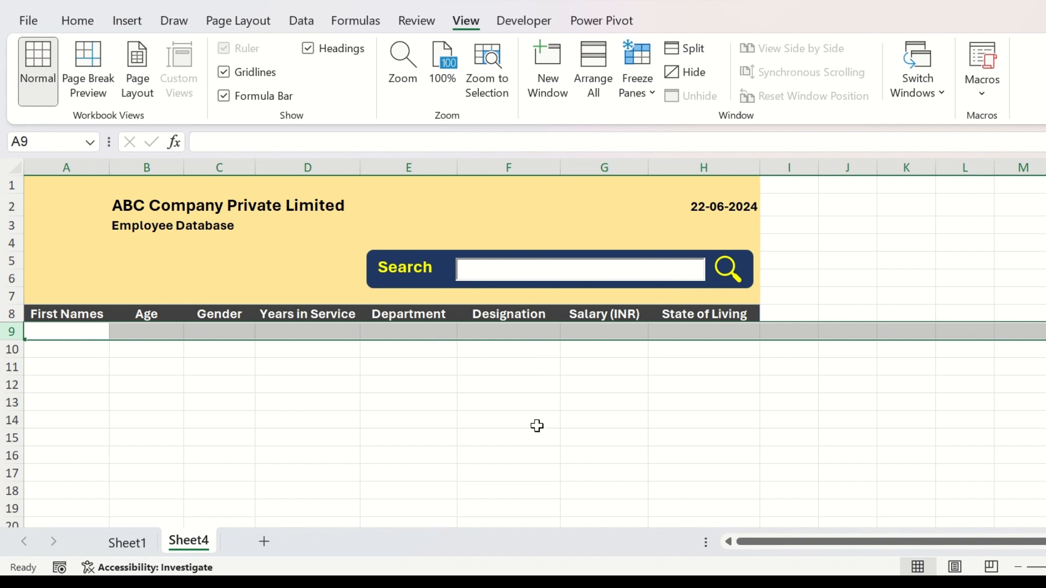
click(533, 380)
scroll(533, 380, down, 2)
scroll(523, 416, down, 2)
Step: Rename the employee data table on Sheet1 as MyTable
key(ctrl+Page_Up)
click(172, 306)
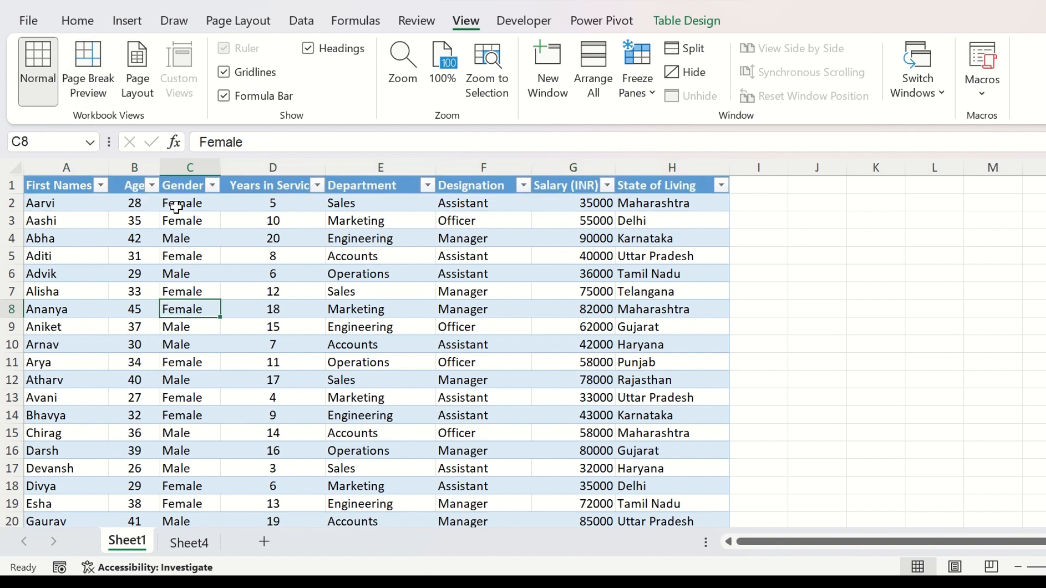
click(213, 239)
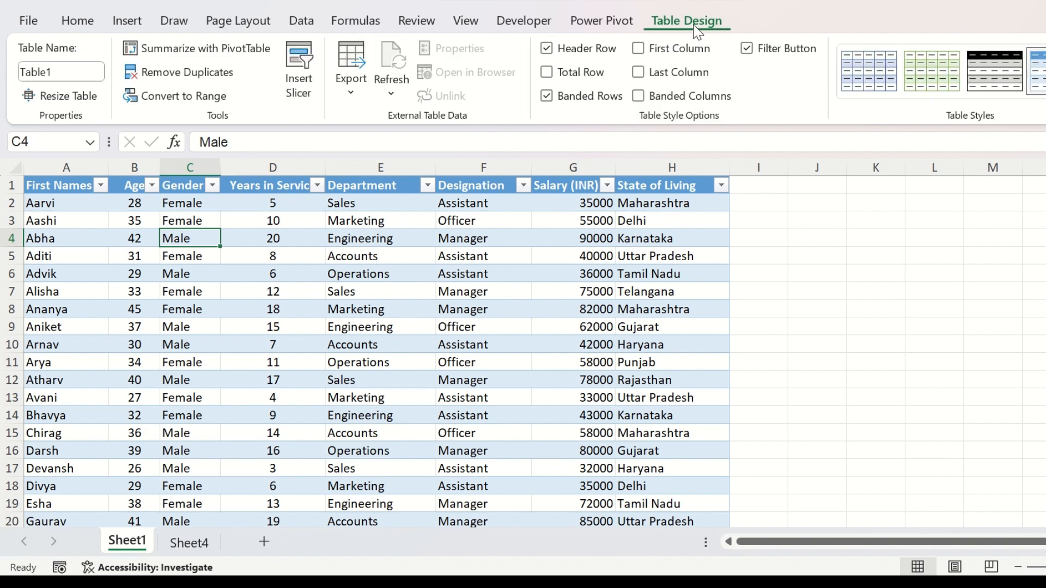
click(672, 185)
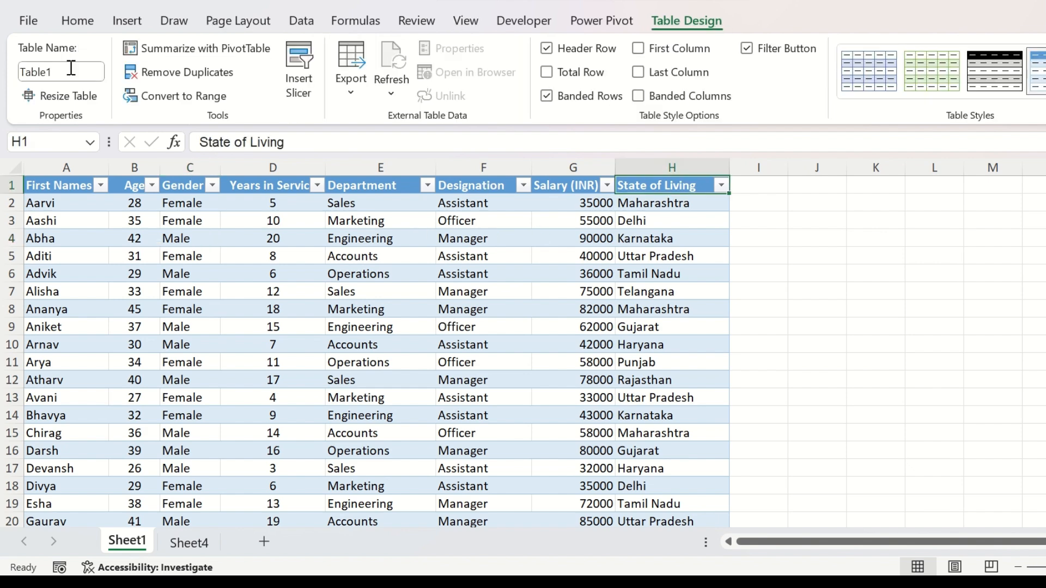
click(70, 72)
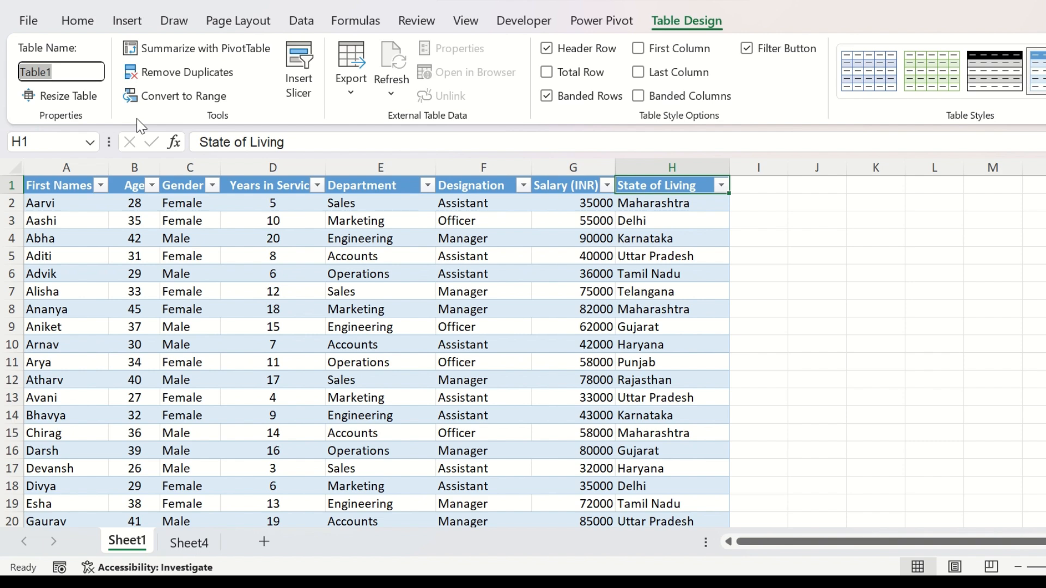
text(MyTable)
key(Return)
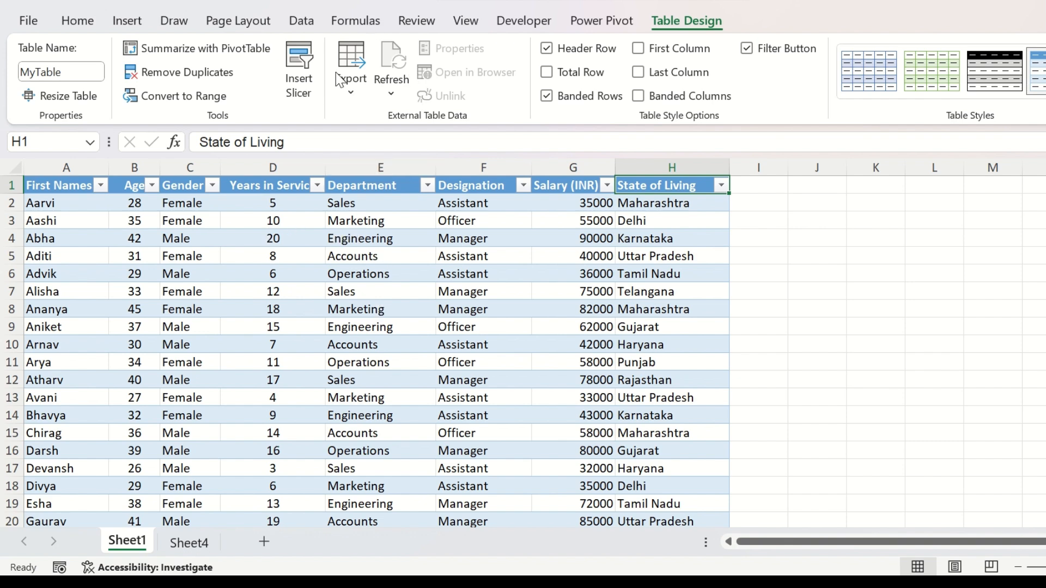
Step: Check the MyTable entry in the Name Manager and close it
click(343, 26)
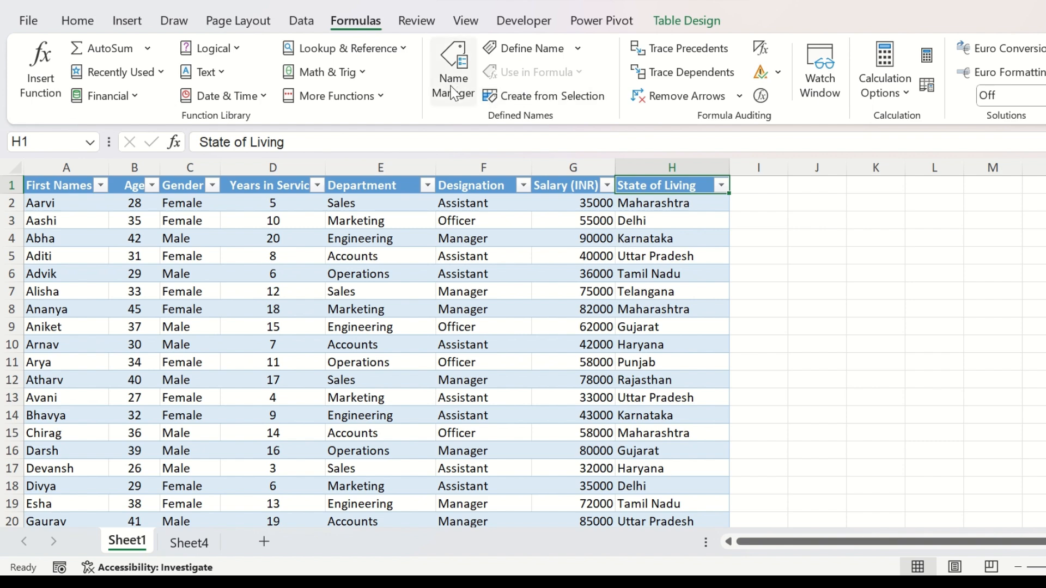
click(452, 76)
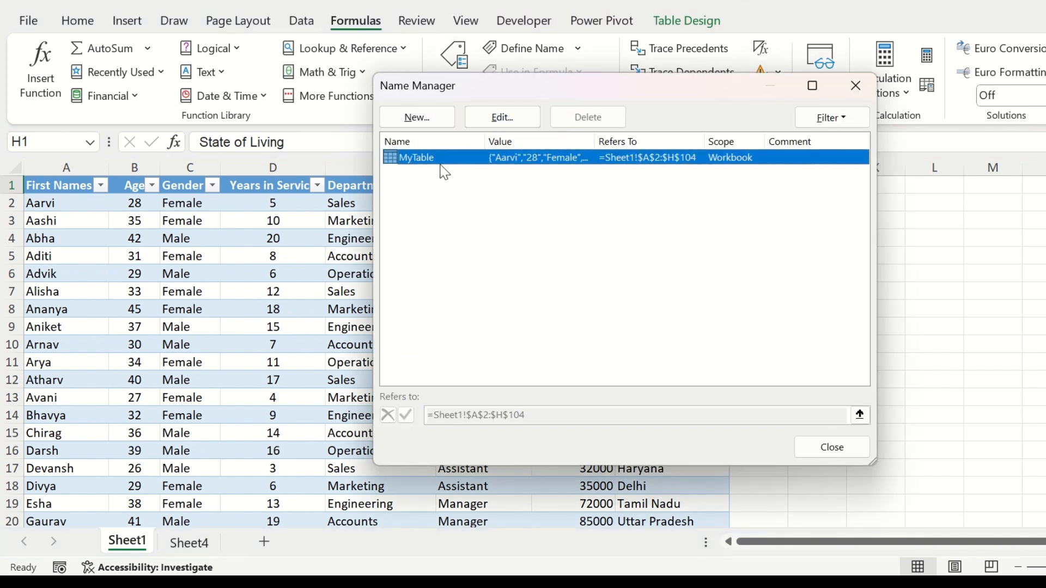
click(805, 447)
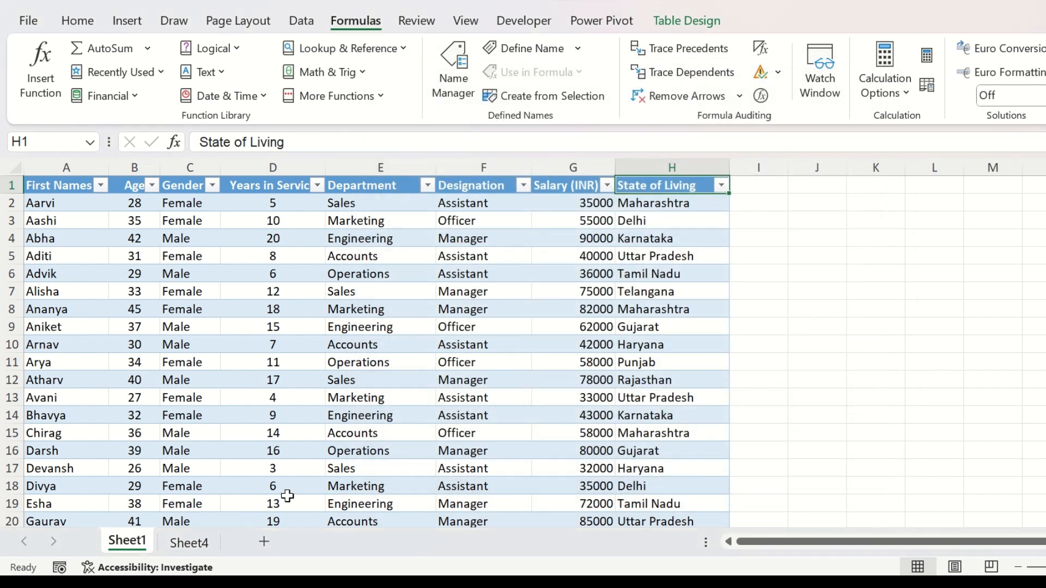
Step: Start a FILTER formula in cell A9 of Sheet4 with MyTable as the array
click(199, 545)
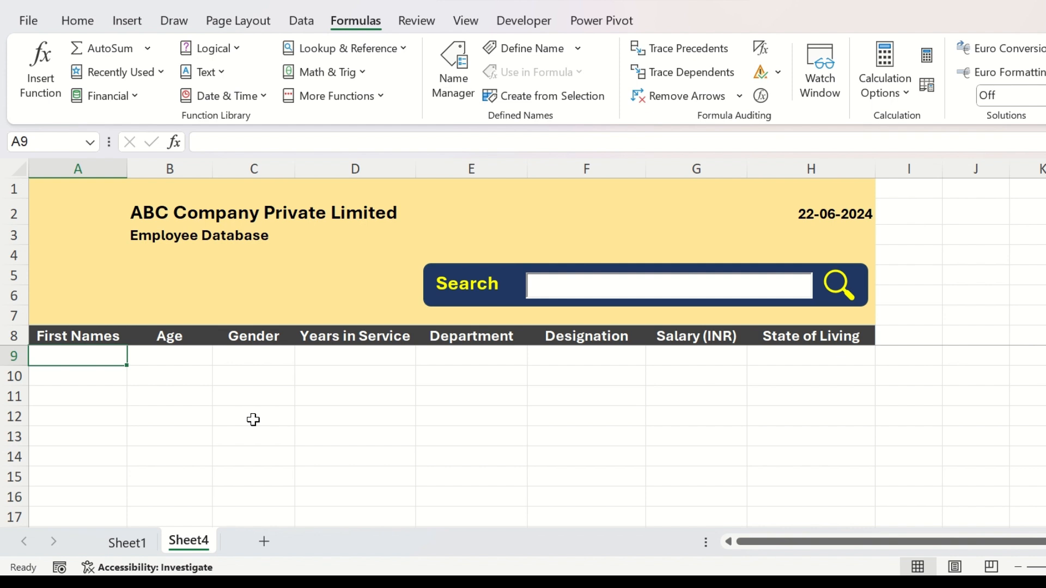
text(=FIL)
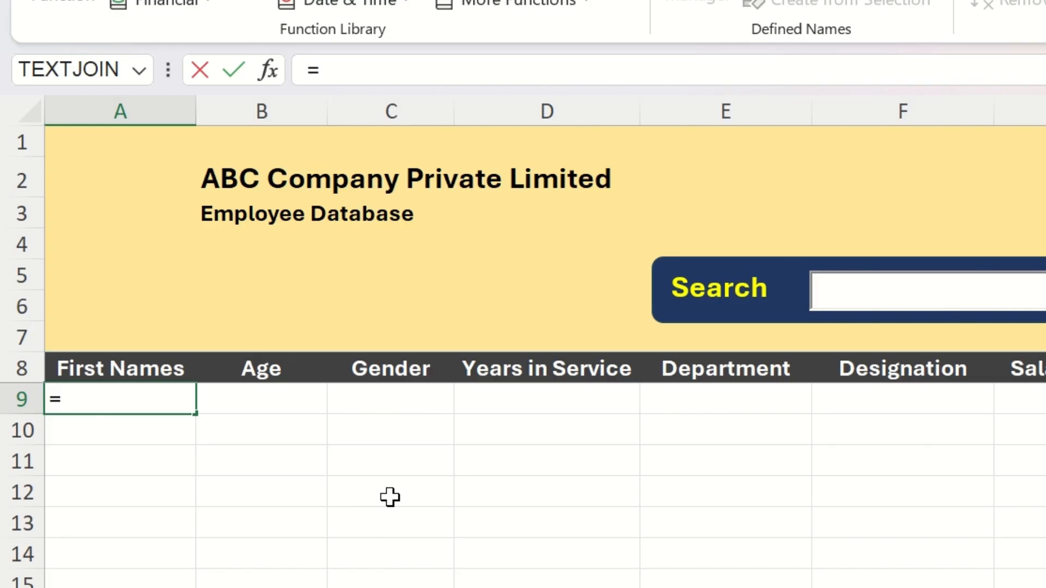
text(TER()
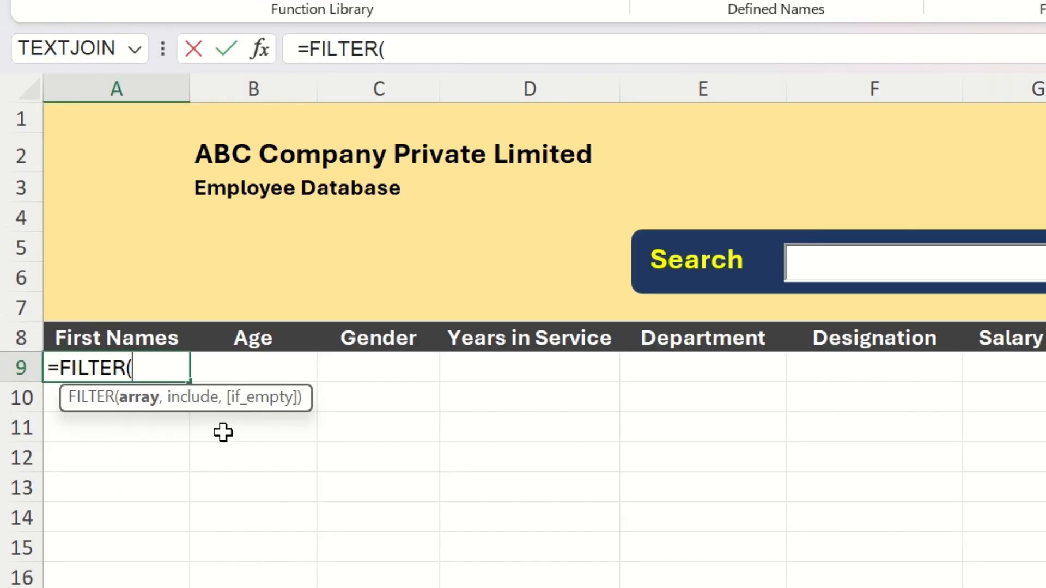
text(mytable)
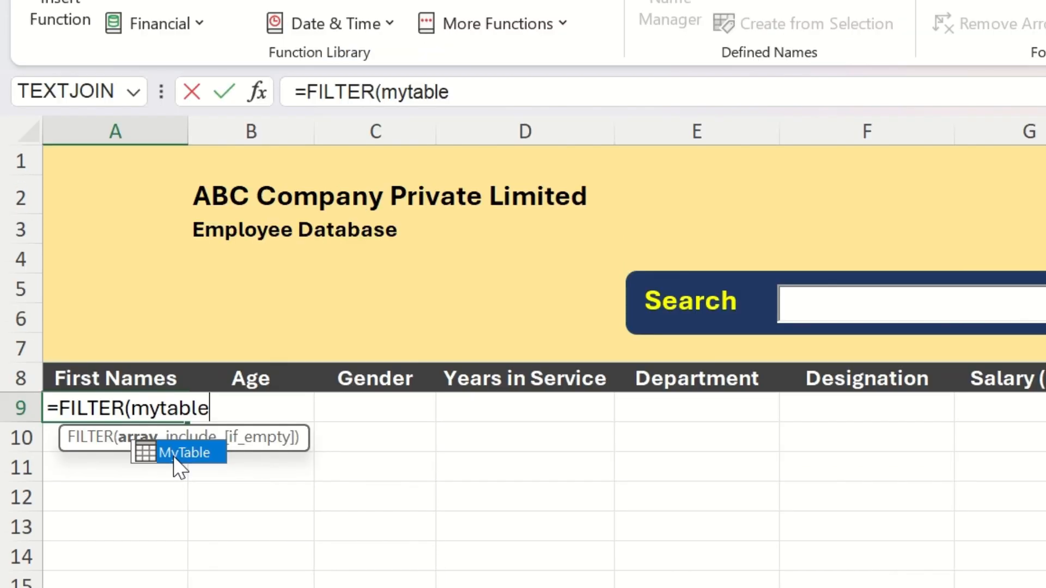
double_click(180, 453)
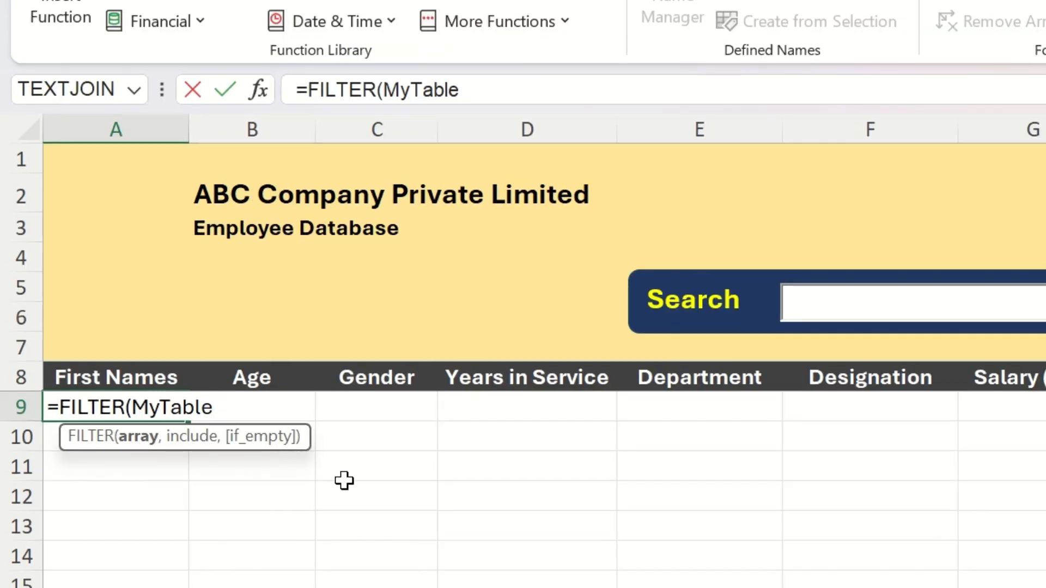
Step: Begin the FILTER include argument with NOT(ISERROR(SEARCH( and reference cell H1 as the text to find
text(,)
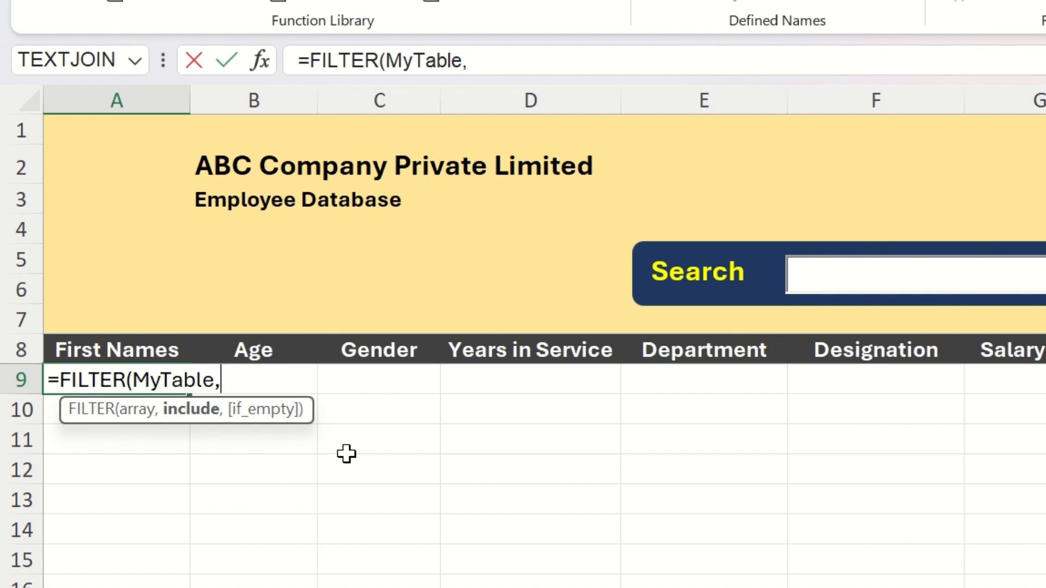
text(NOT()
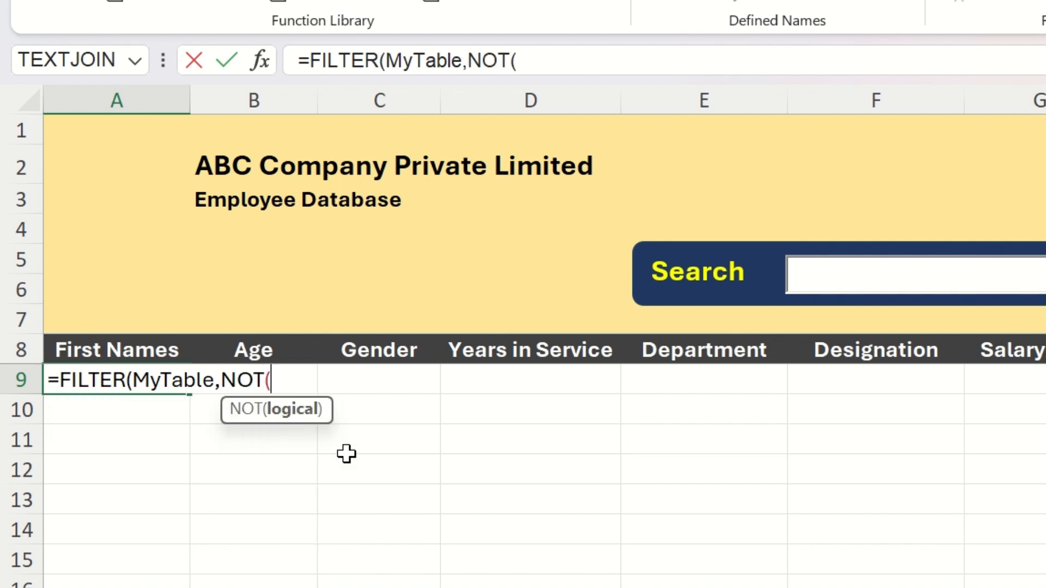
text(ISERROR)
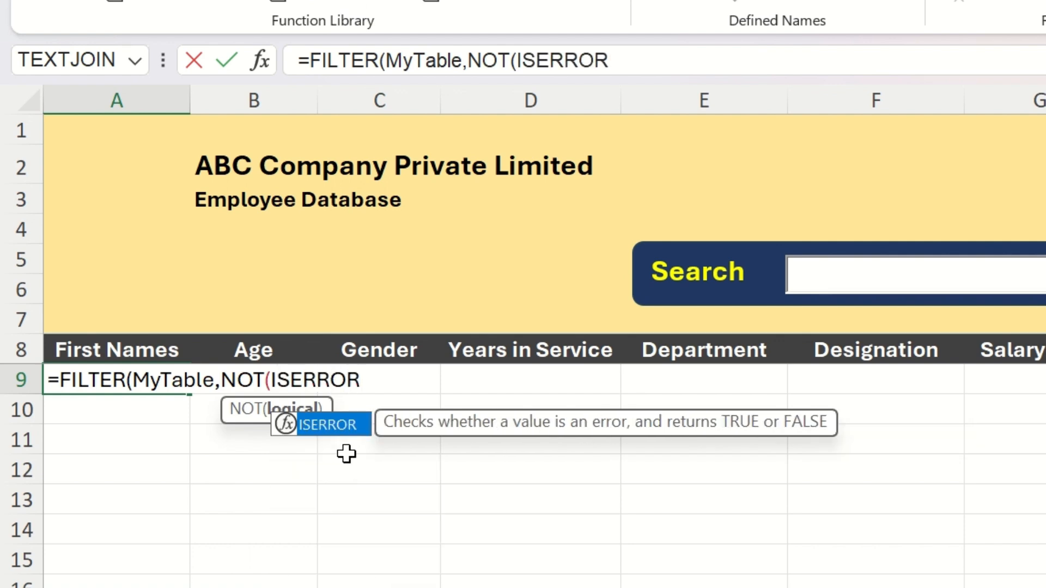
text(()
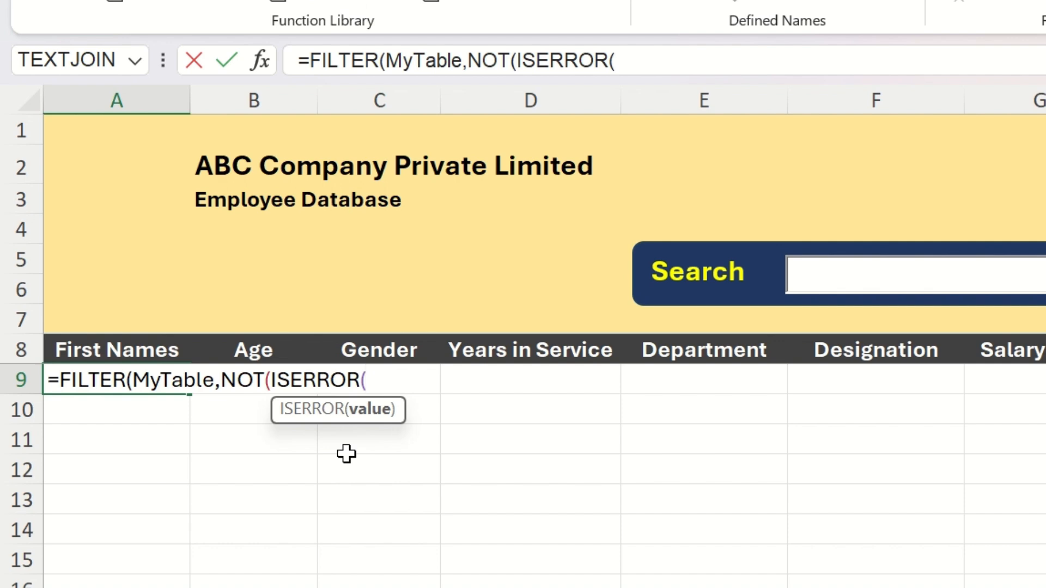
text(SEA)
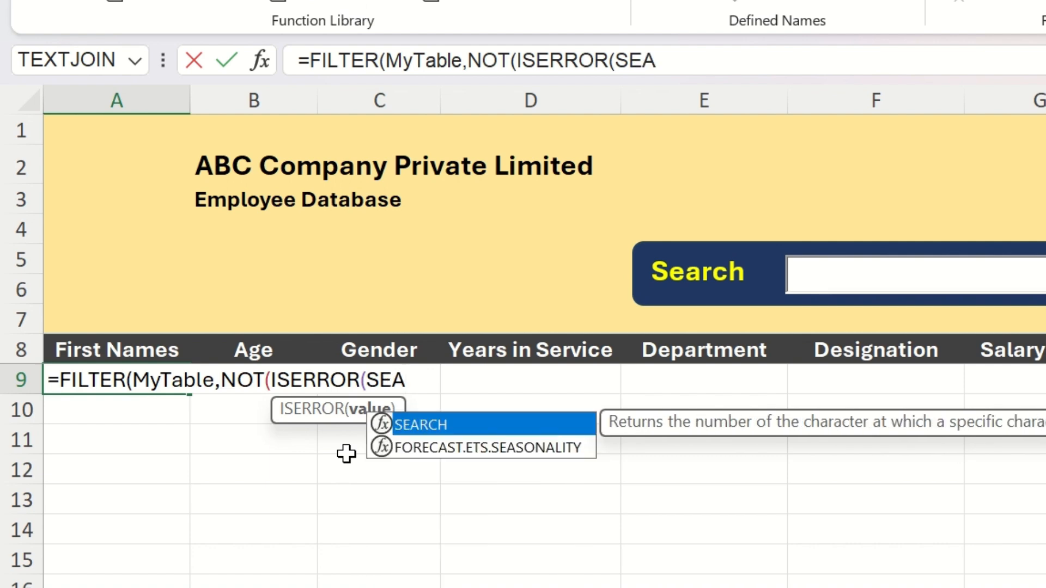
text(RCH)
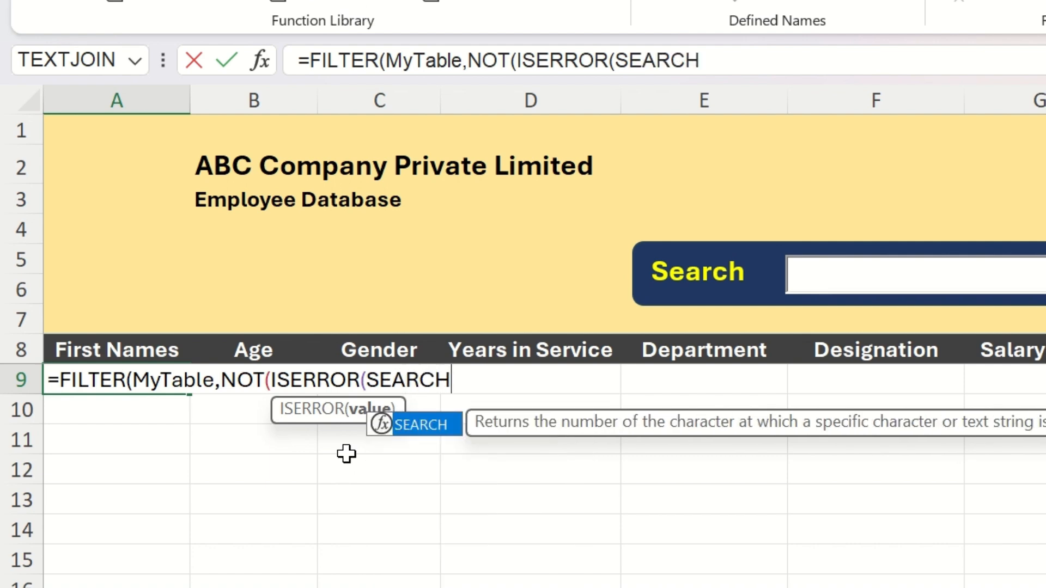
text(()
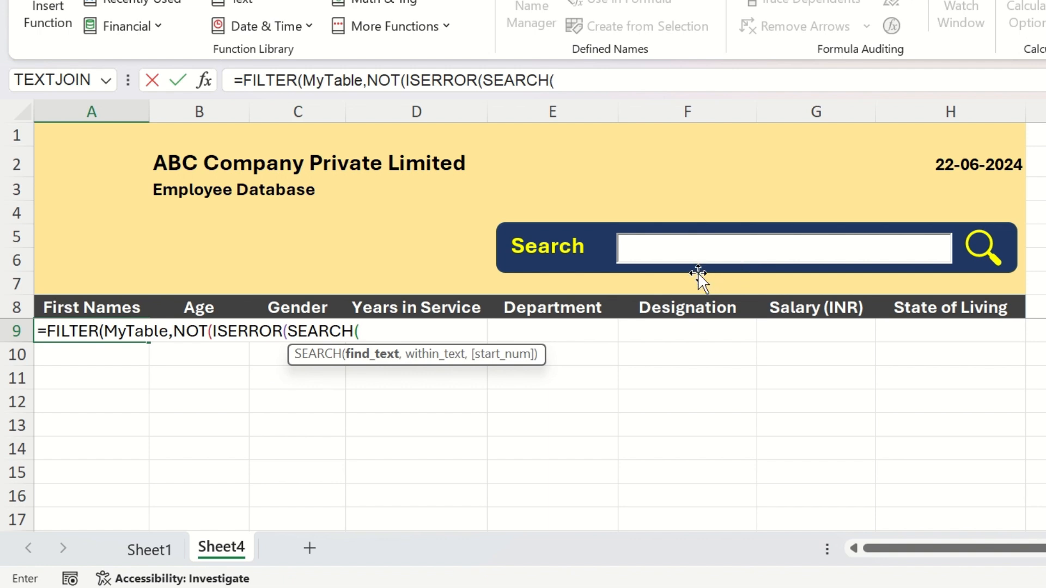
click(954, 133)
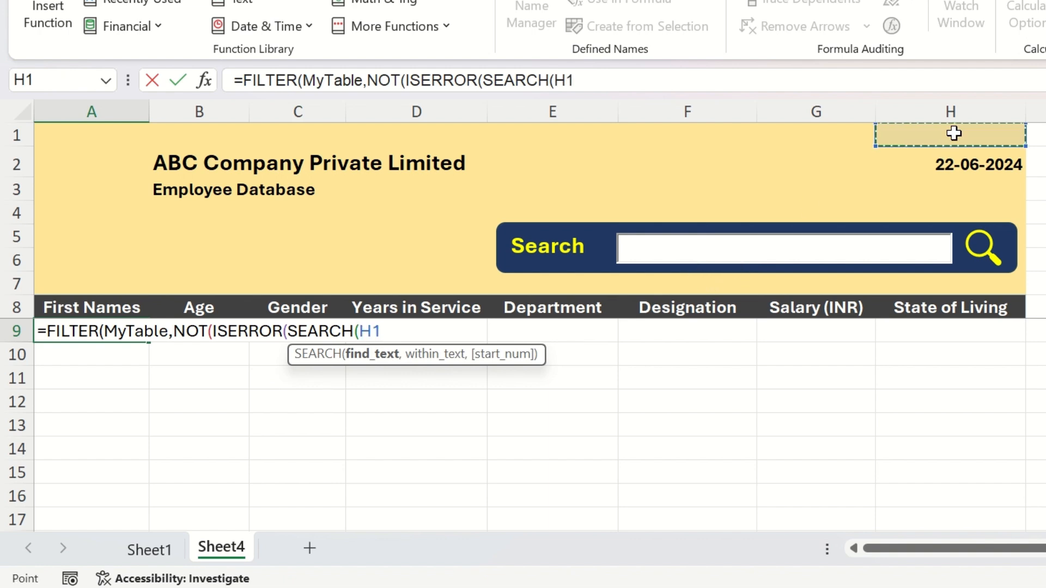
text(,)
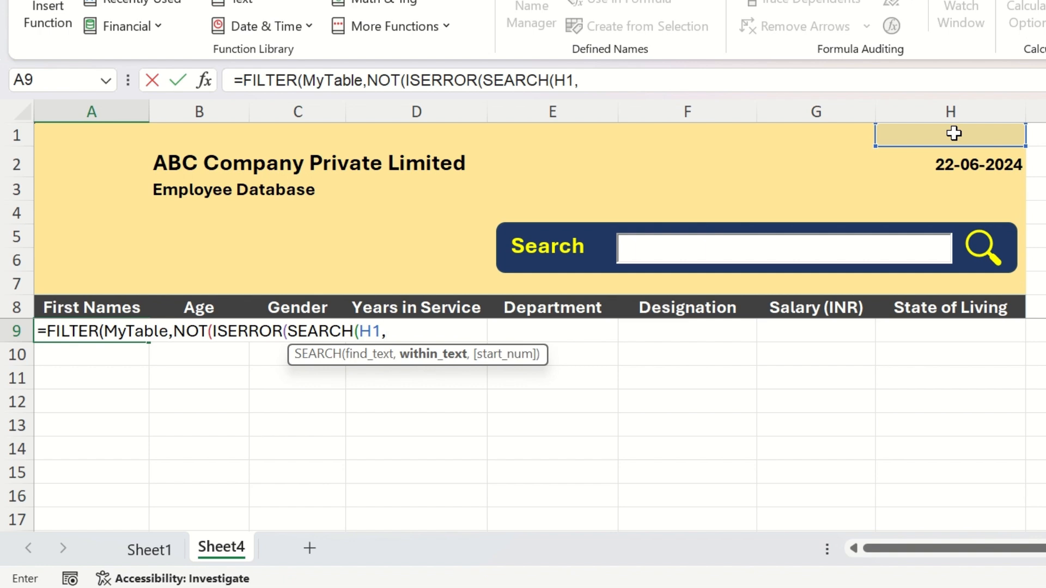
Step: Add MyTable[First Names] as the first column for SEARCH to look in, followed by the separator &"*"&
text(MYTABLE)
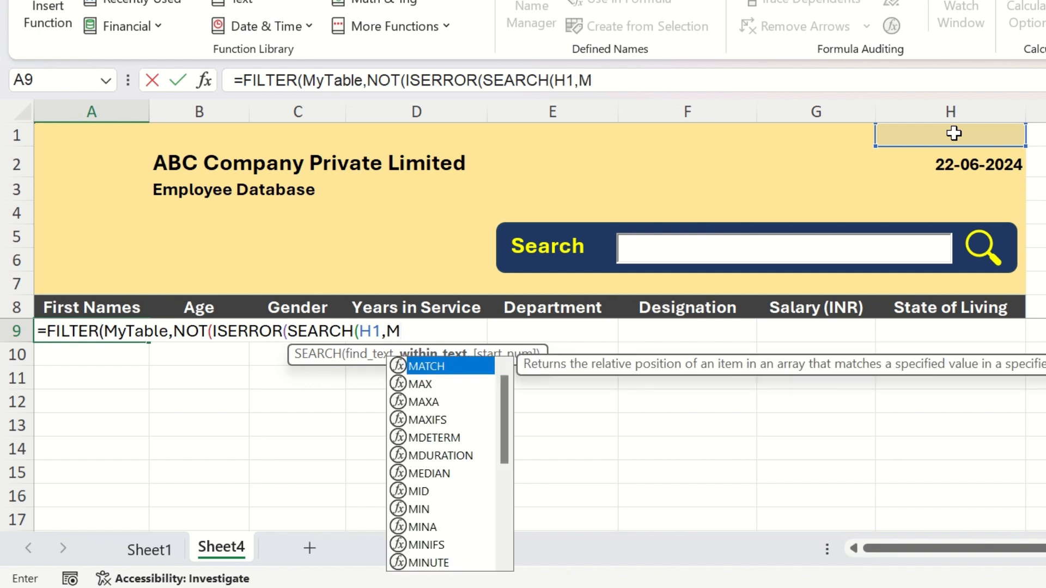
text([)
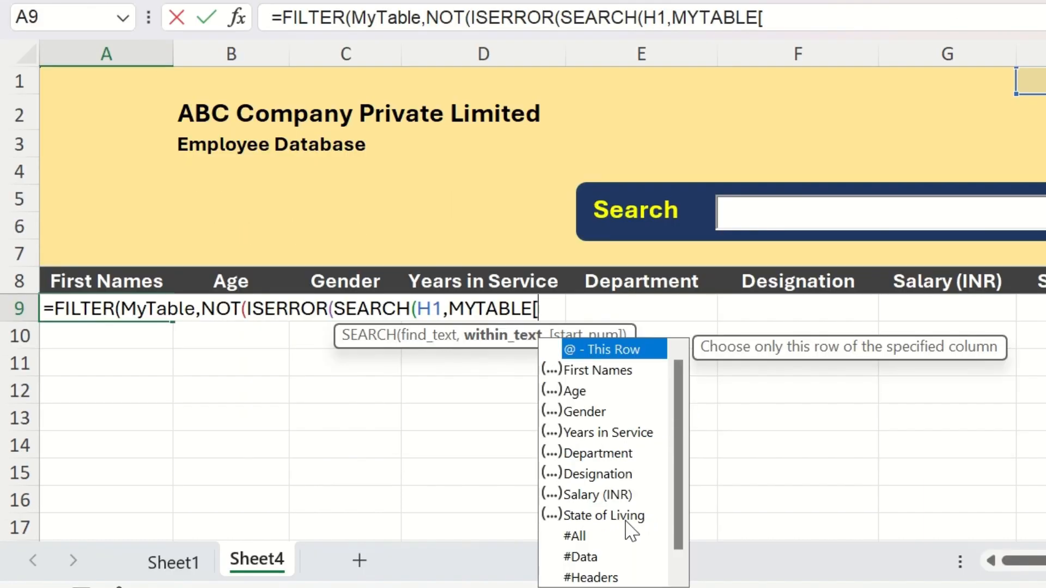
double_click(605, 372)
text(]&)
text(")
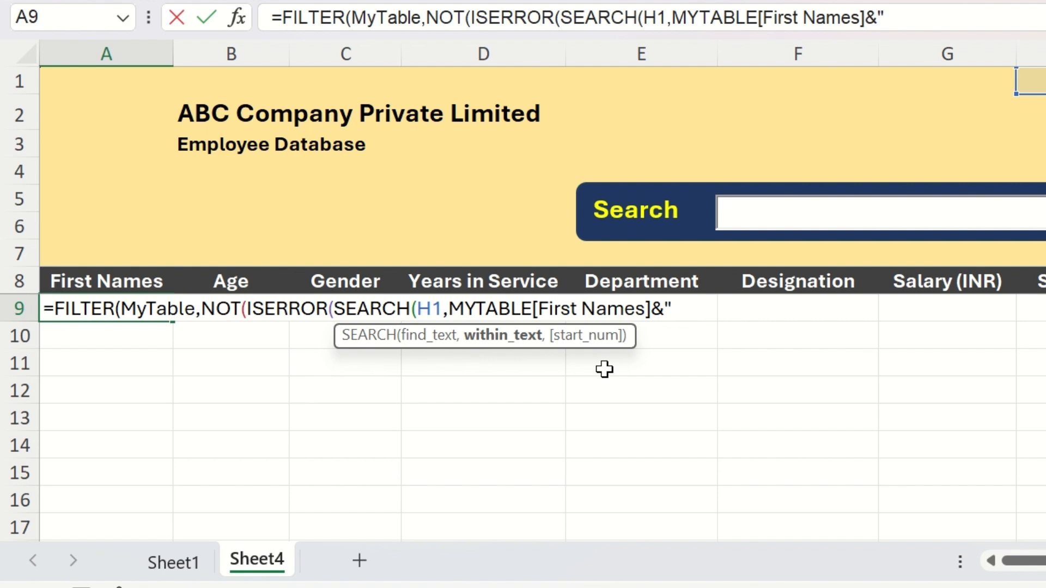
text(*"&)
double_click(680, 316)
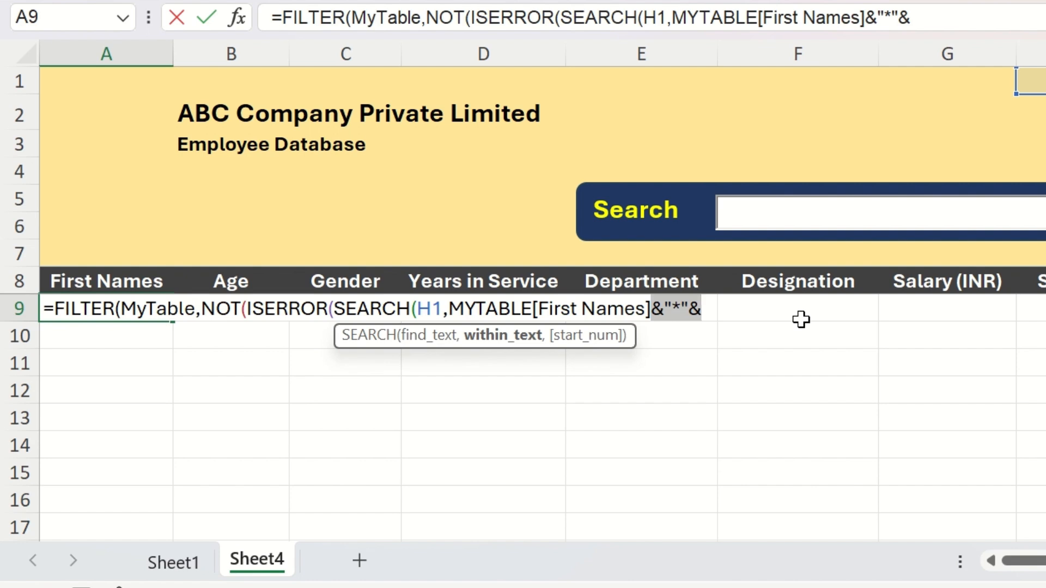
key(Right)
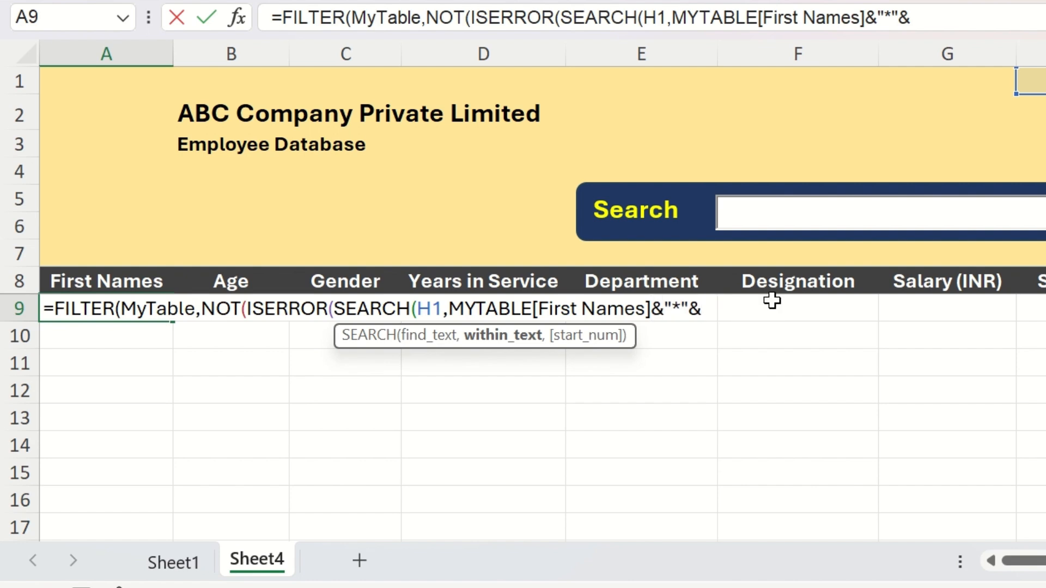
Step: Append MyTable[Gender] to the SEARCH text and add a copy of the &"*"& separator after it
text(MYTAB)
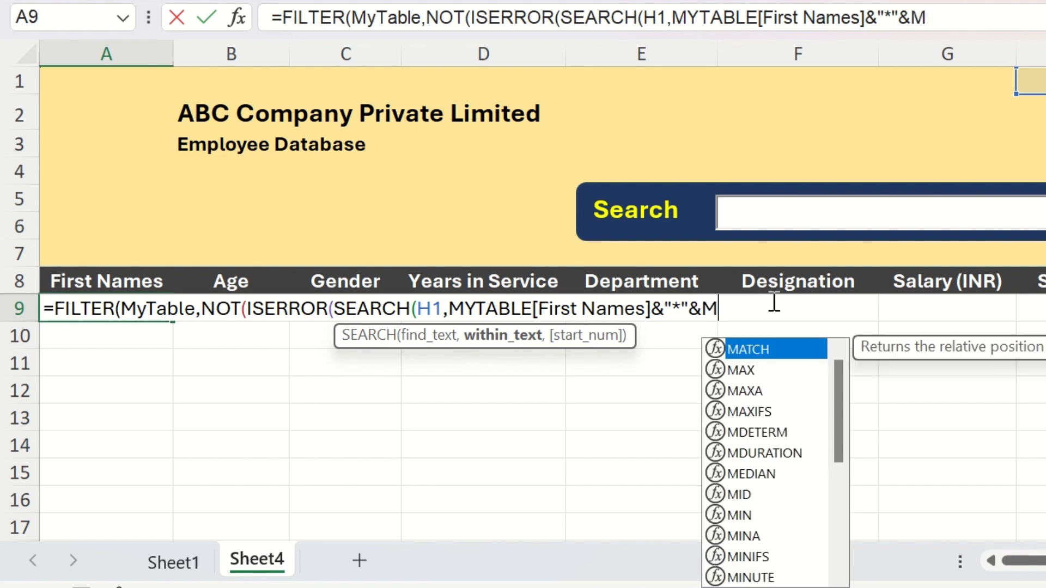
text(LE)
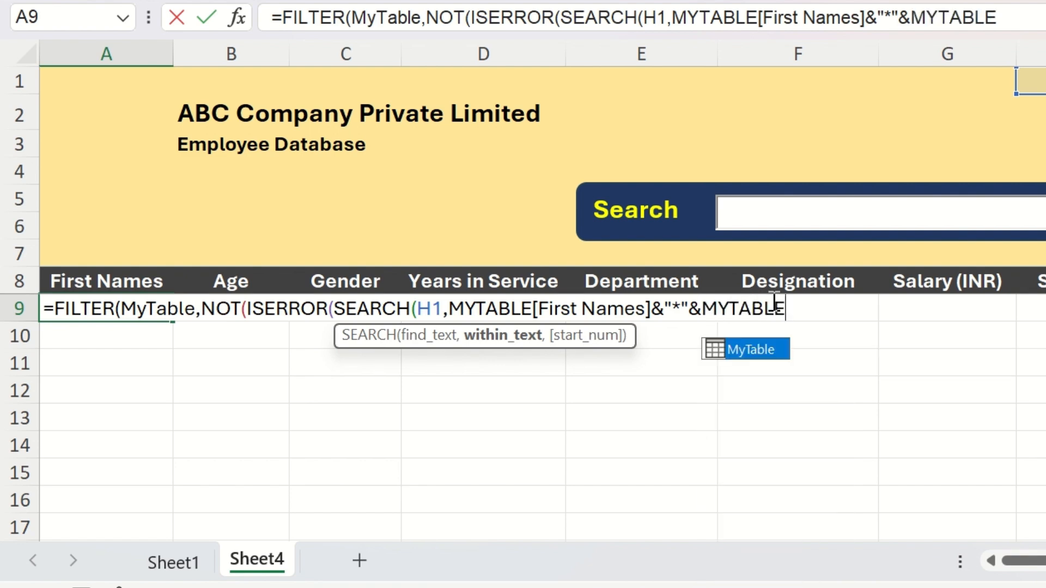
text([)
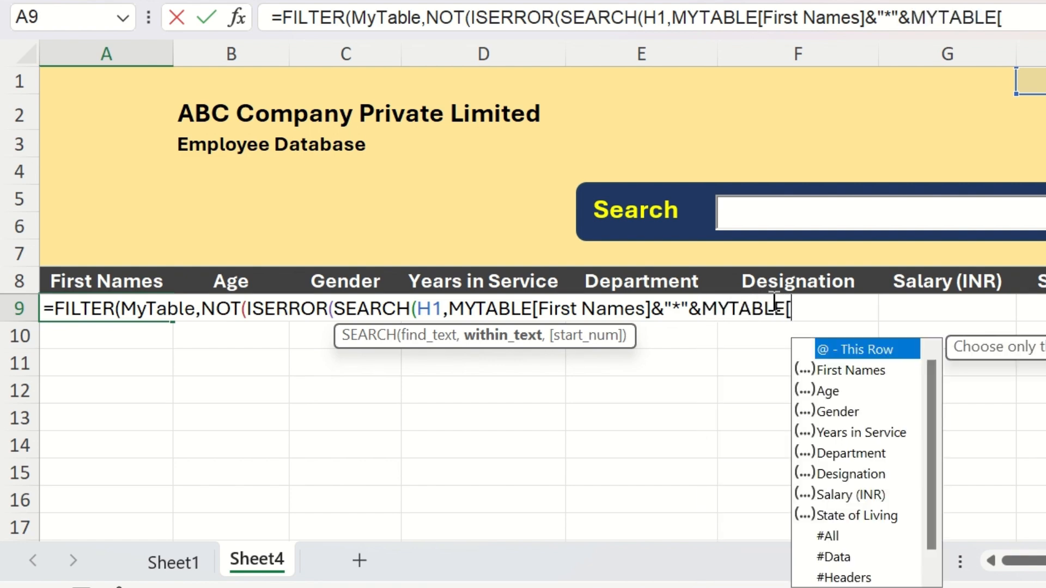
double_click(849, 411)
text(])
drag(650, 311, 704, 314)
key(ctrl+c)
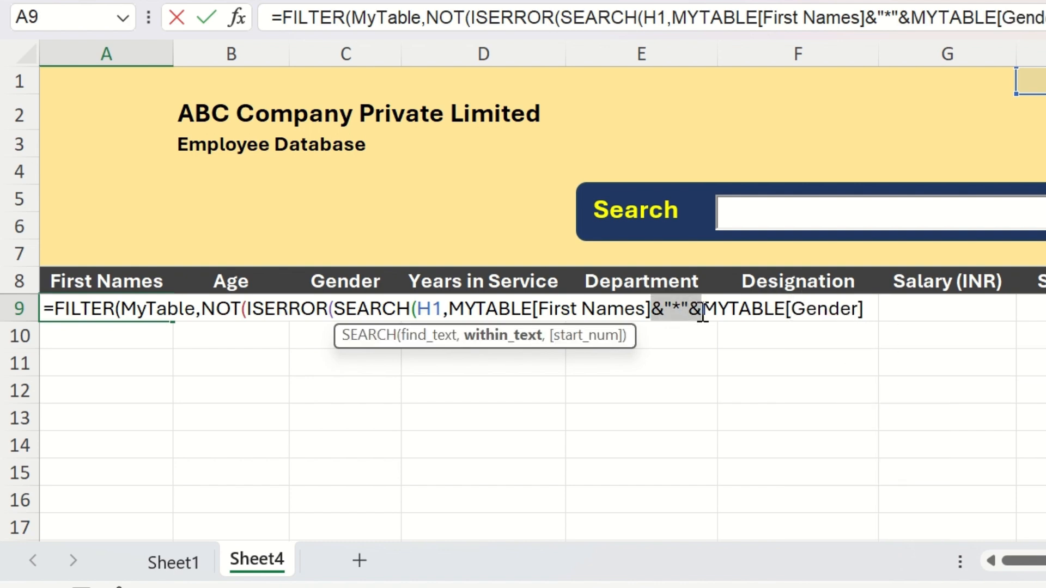
click(865, 309)
key(ctrl+v)
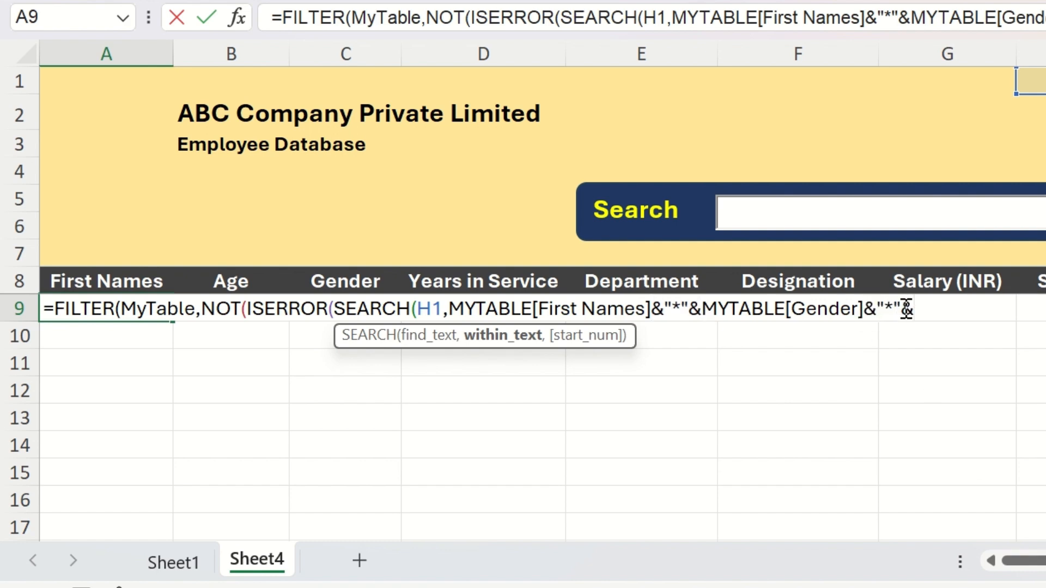
Step: Append MyTable[Department] to the SEARCH text, followed by &"*"& and another table reference
text(MYTABLE)
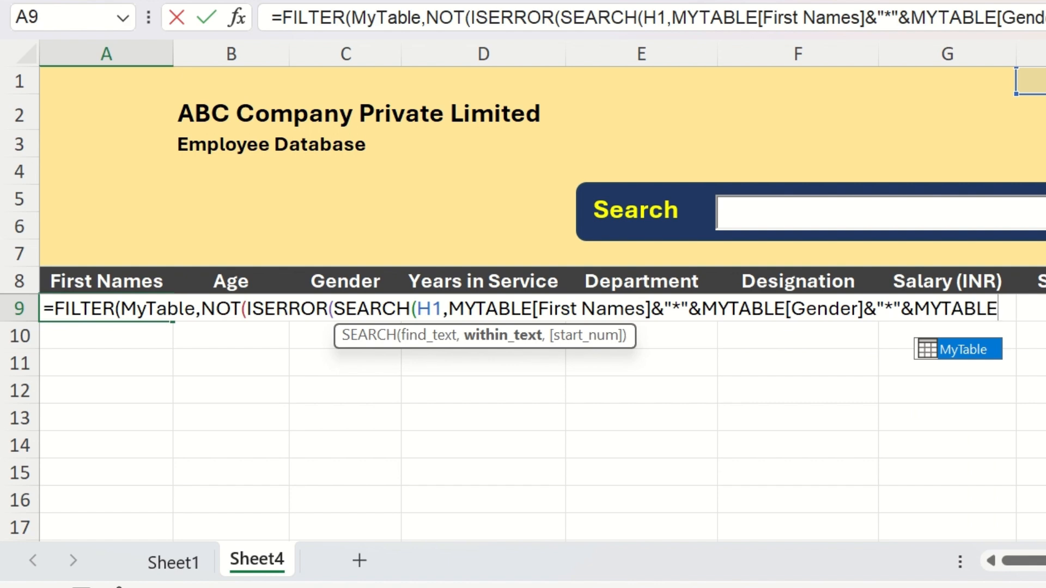
key(Tab)
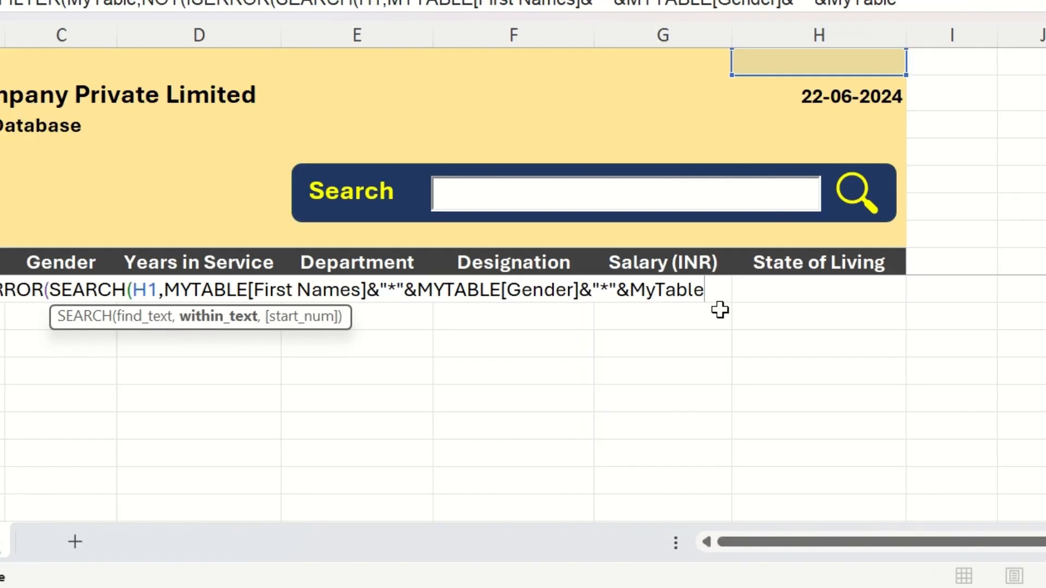
text([)
double_click(766, 435)
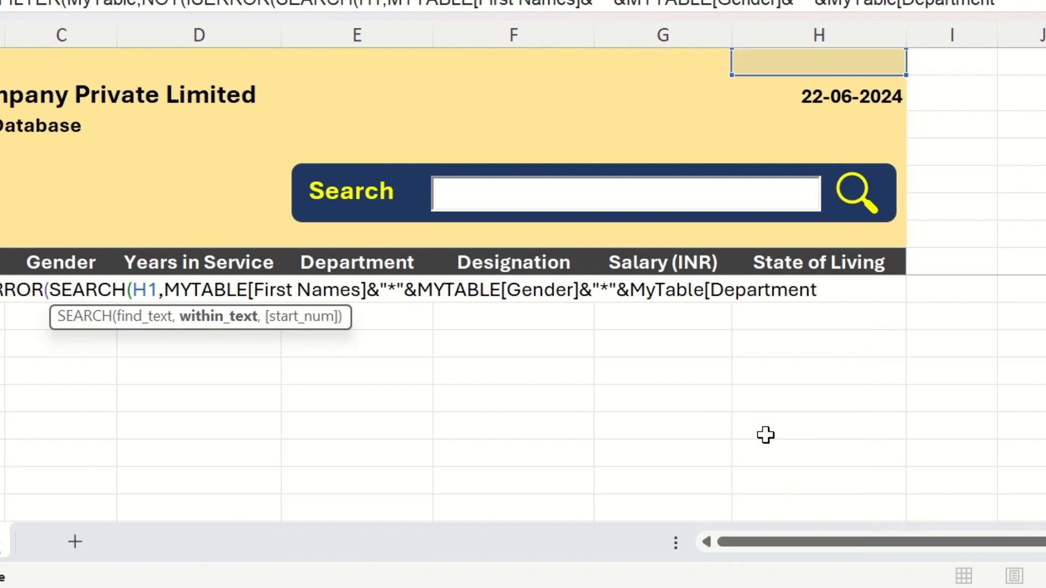
text(]&"*"&MYTABLE)
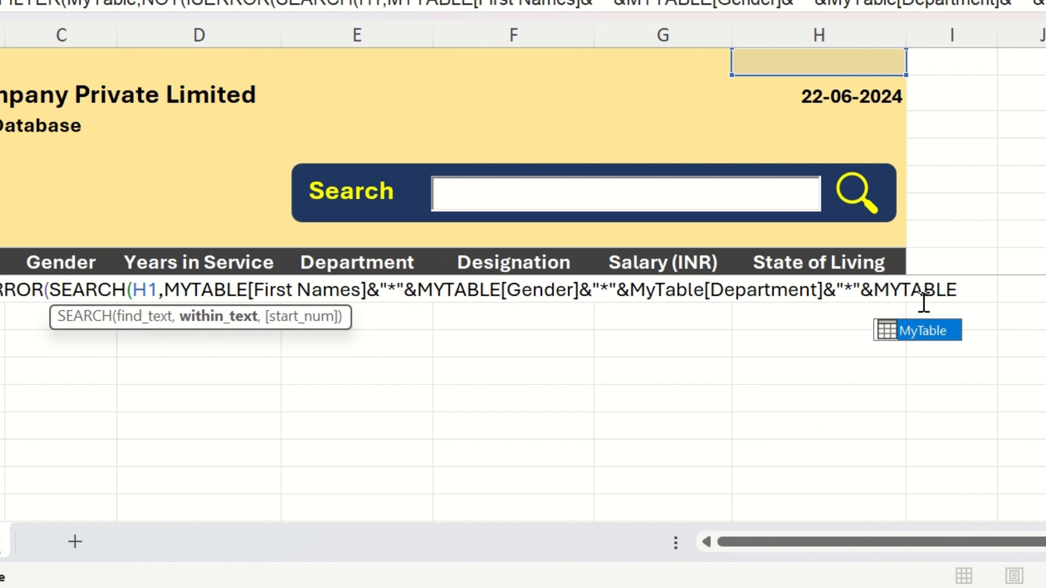
Step: Complete the table reference as MyTable[Designation] and follow it with the &"*"& separator
key(Tab)
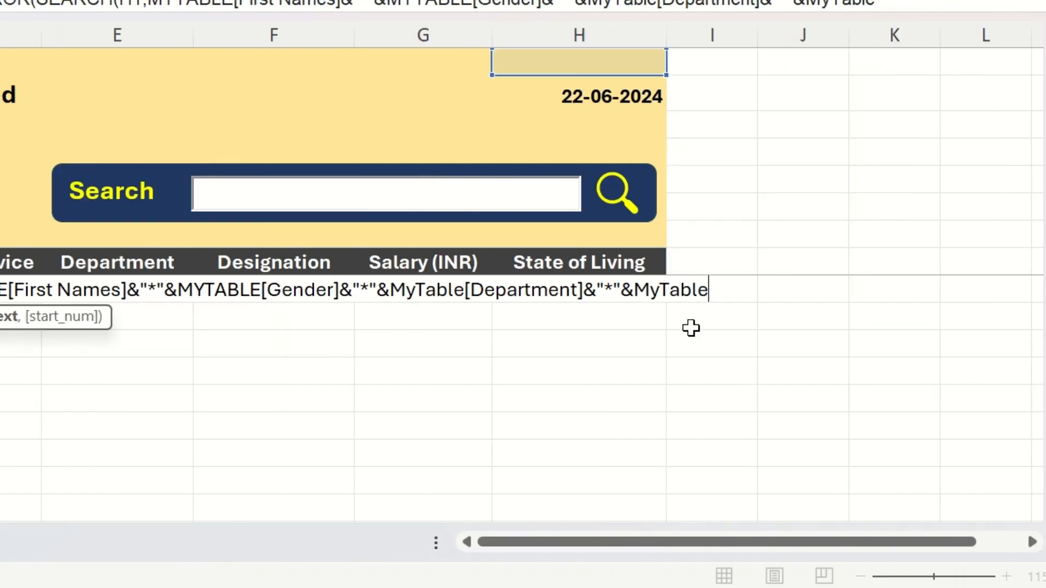
text([)
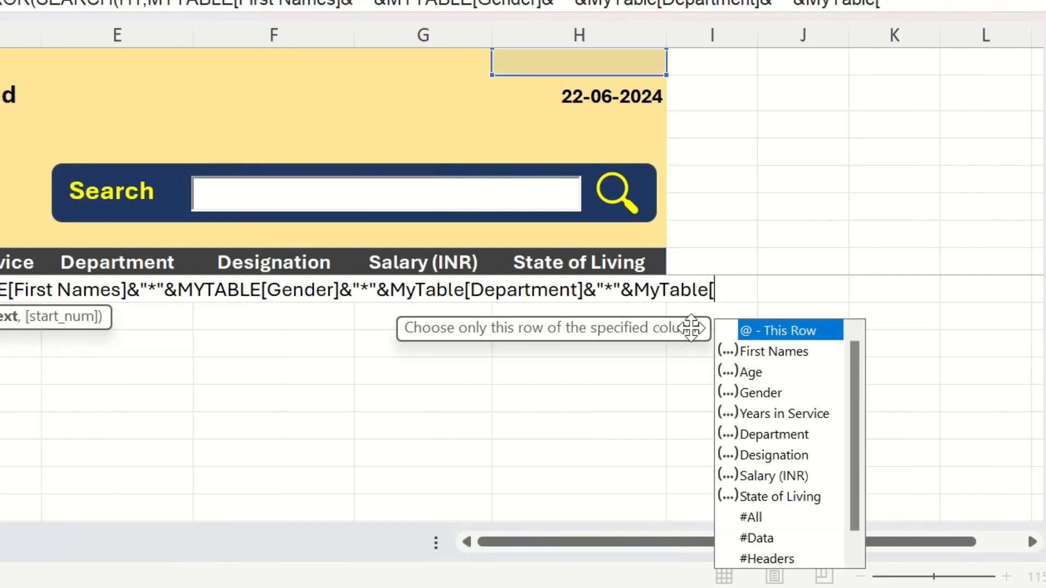
double_click(780, 457)
text(]&"*"&)
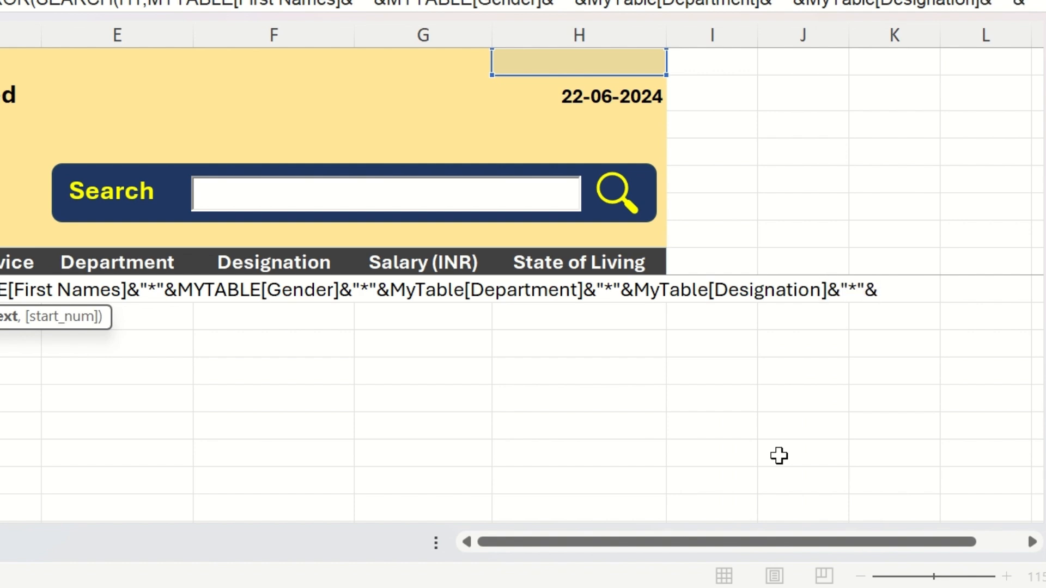
Step: Append MyTable[State of Living] as the last searched column and close the SEARCH, ISERROR and NOT functions
text(MYTABLE[)
double_click(971, 495)
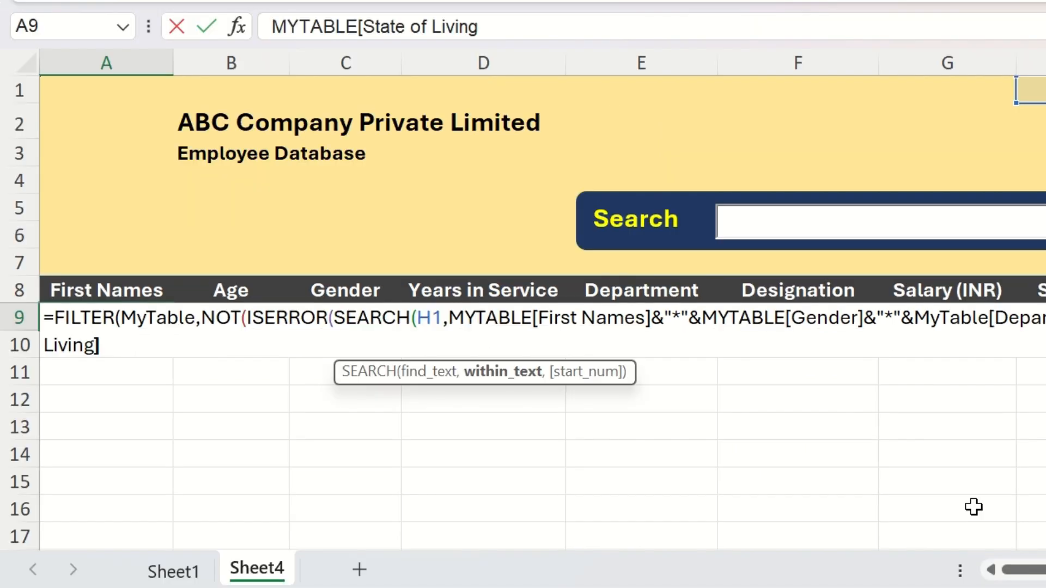
text(]))
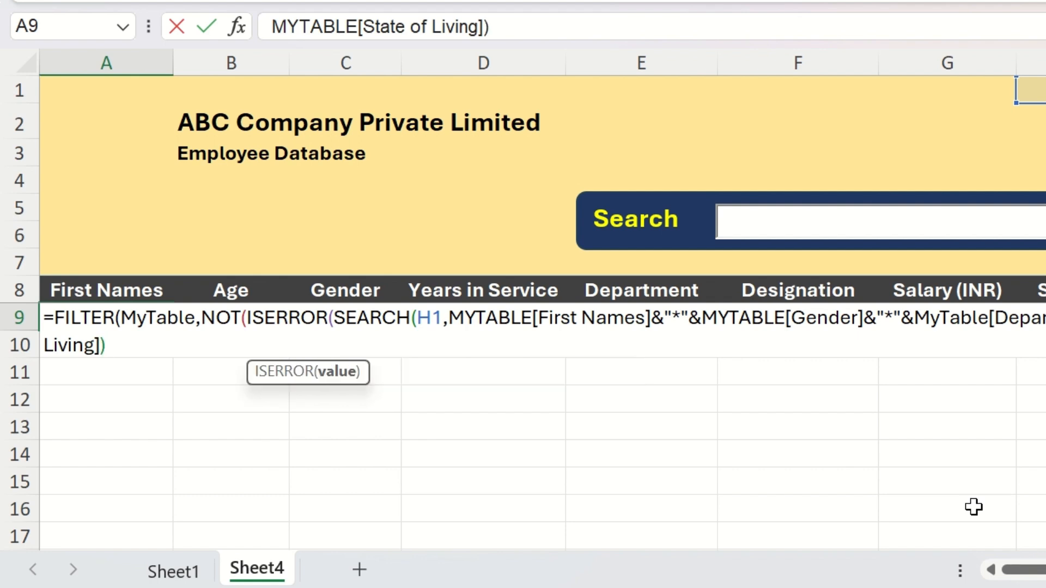
text())
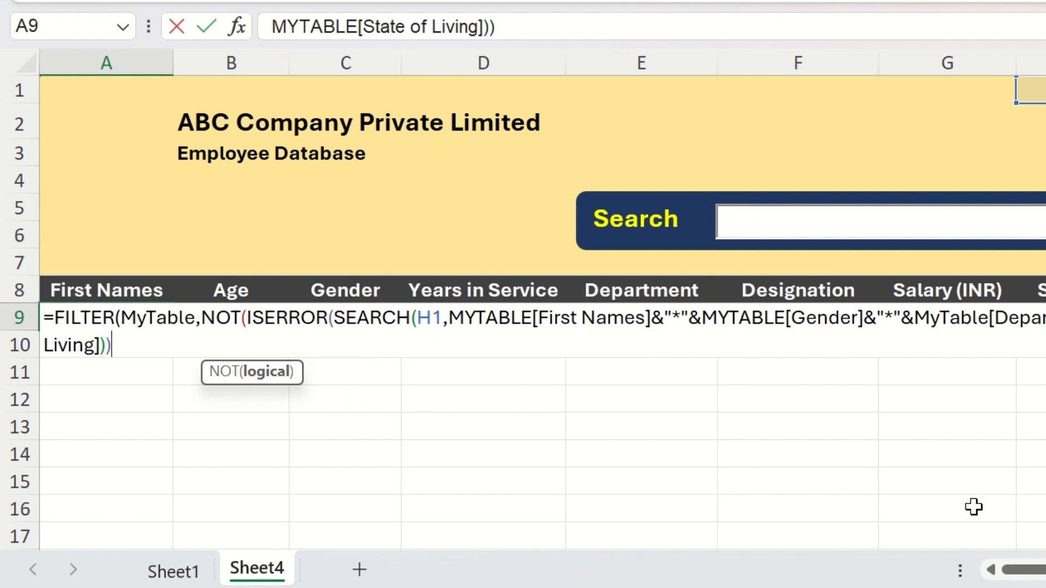
text())
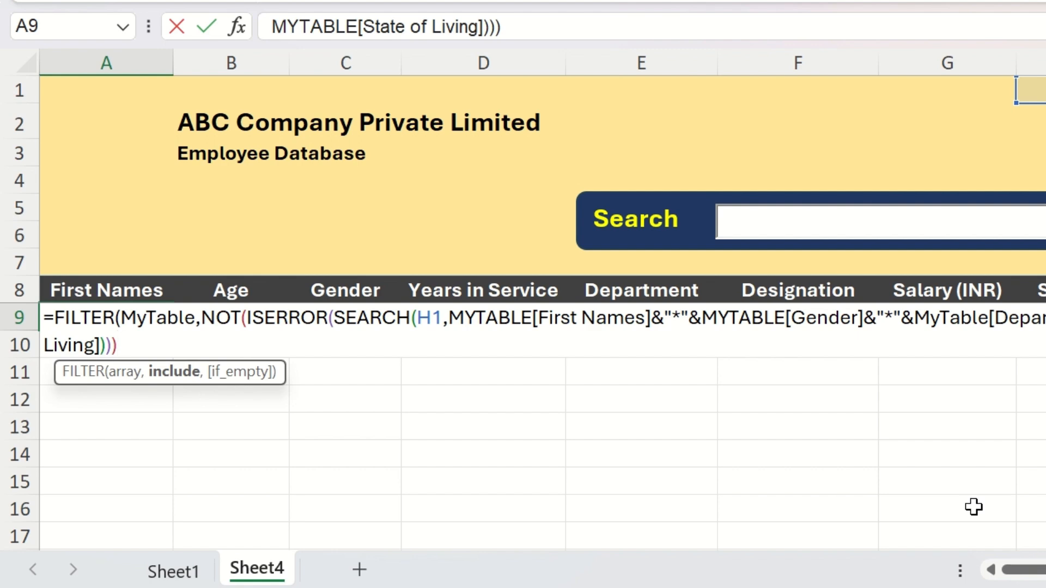
Step: Set the if_empty argument to an empty string "", close the FILTER function and enter the formula in A9
text(,)
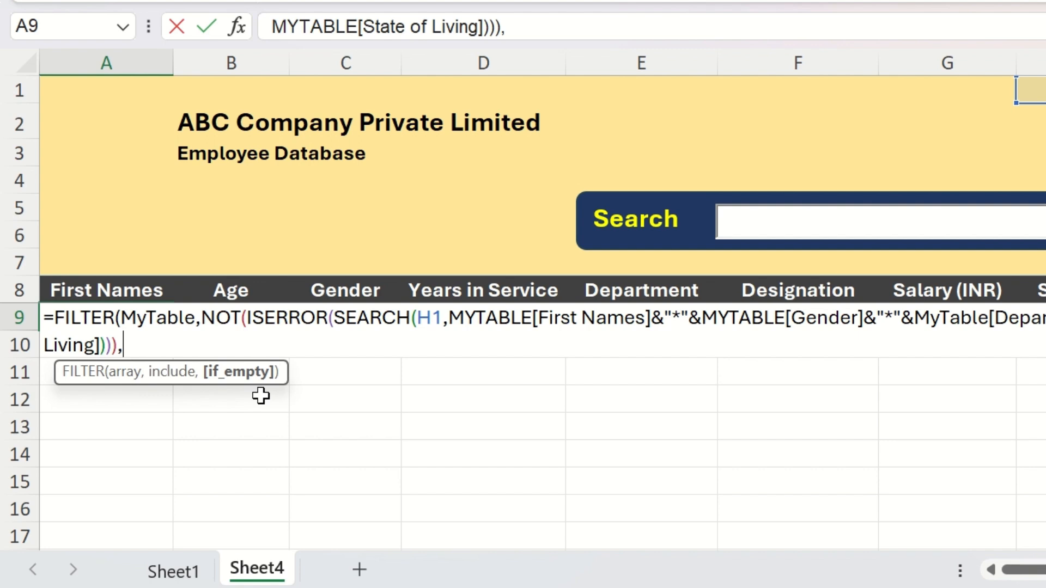
text("")
text())
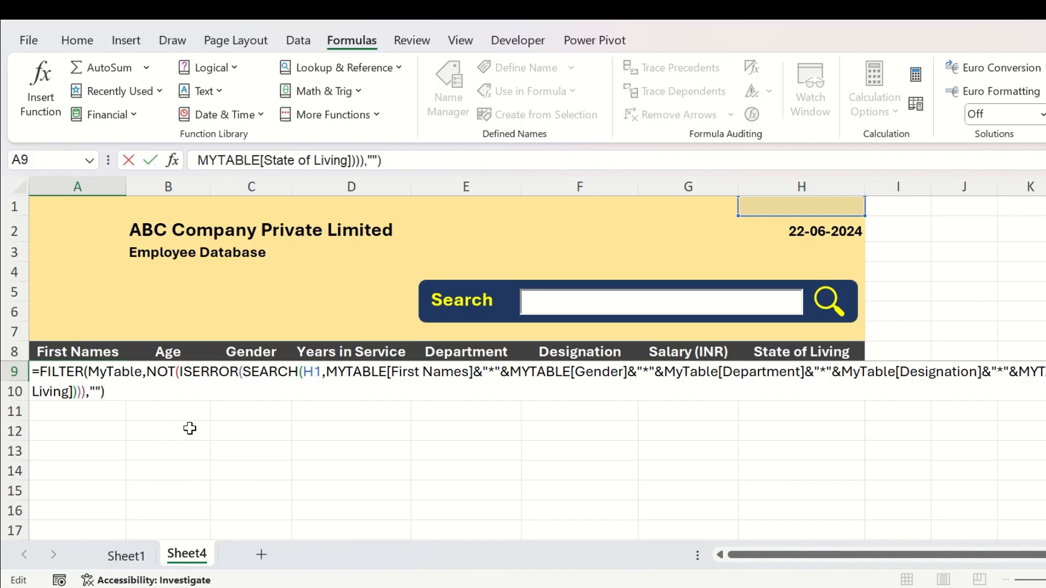
key(Return)
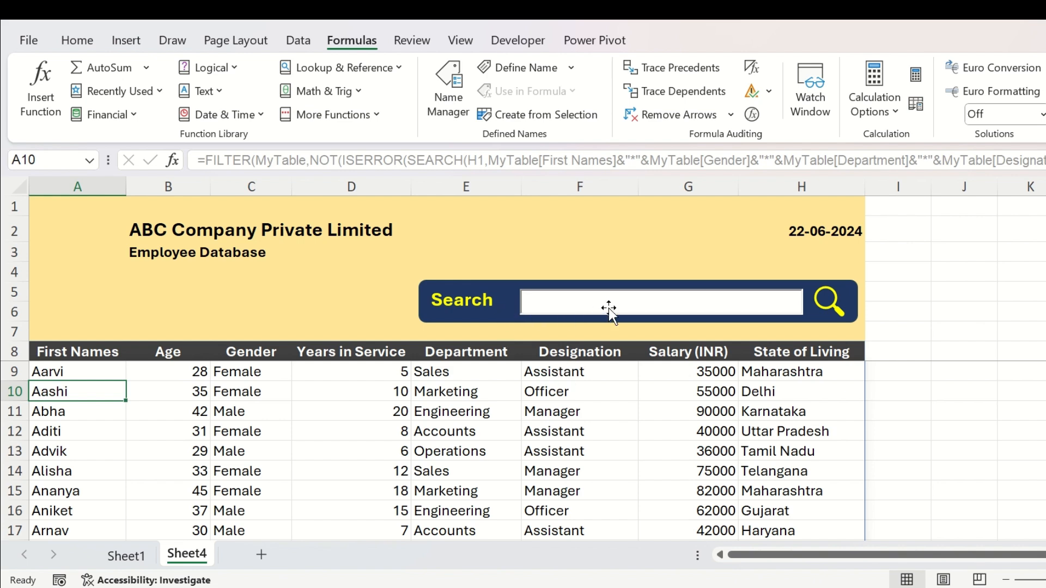
Step: Turn off Design Mode so that the search box accepts text
click(694, 396)
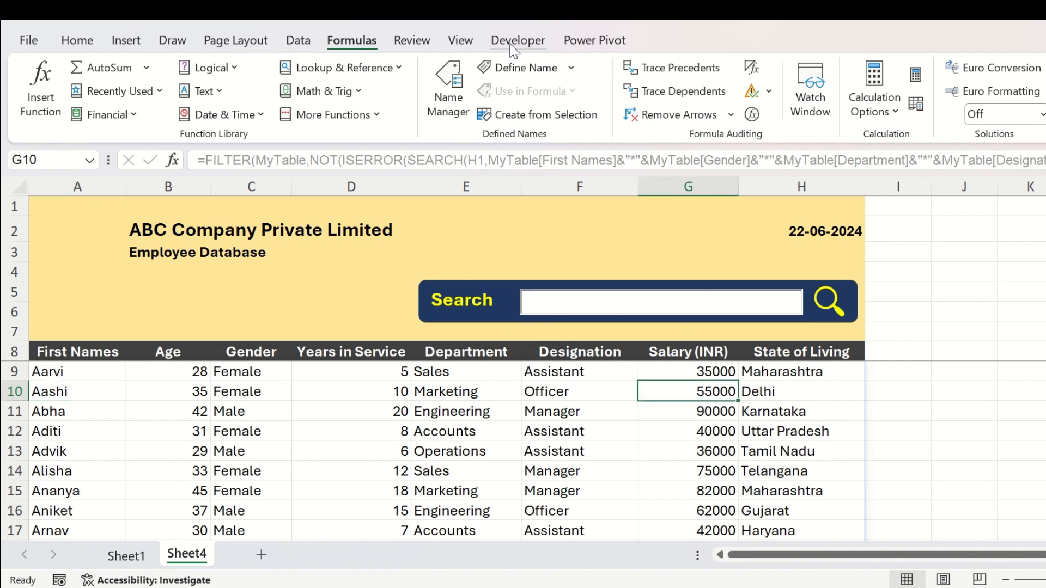
click(513, 42)
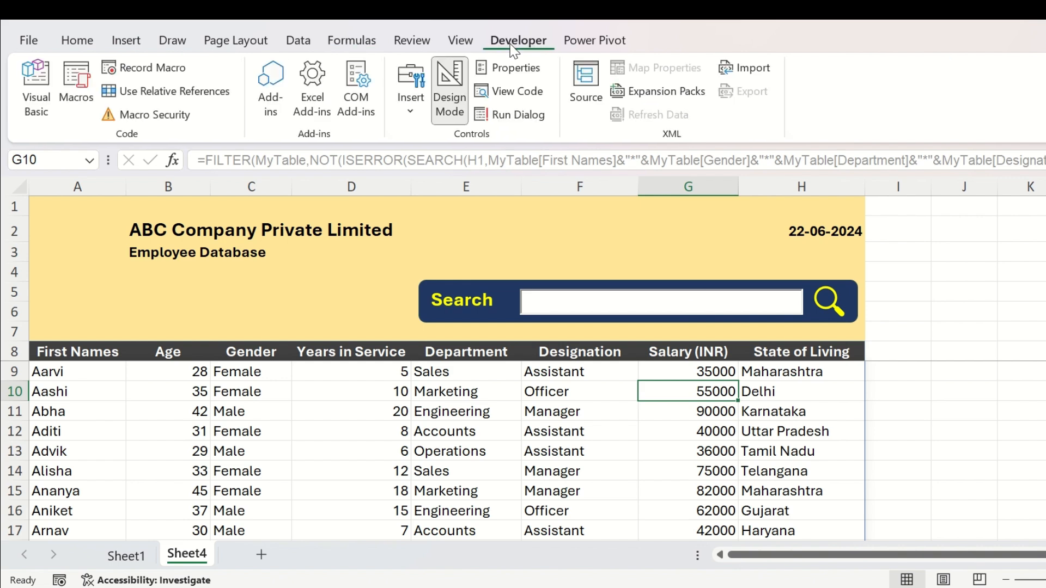
click(448, 97)
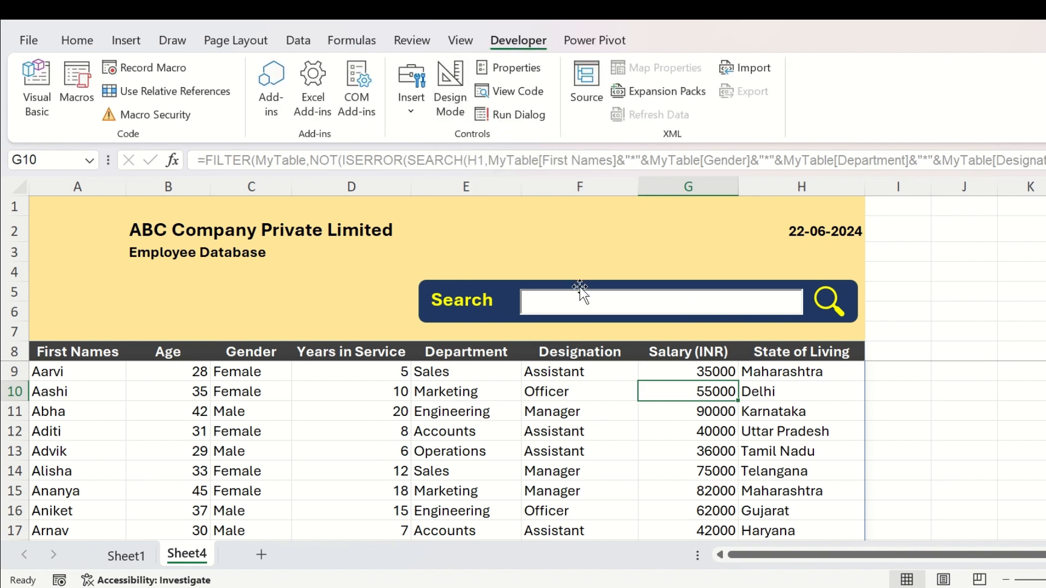
Step: Search the database for ACCOUNT and look through the filtered employee records
click(679, 311)
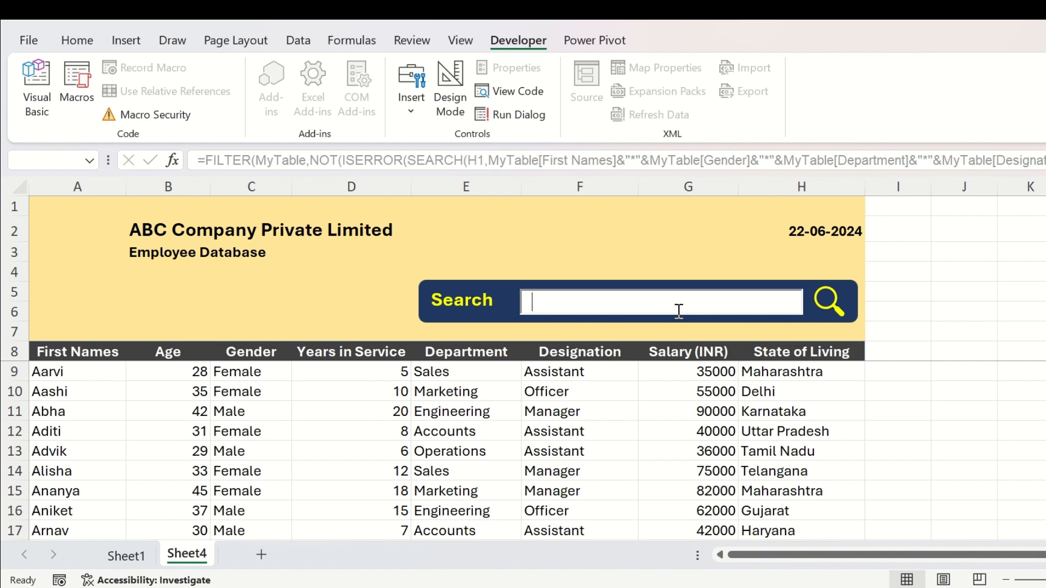
text(ACCOUNT)
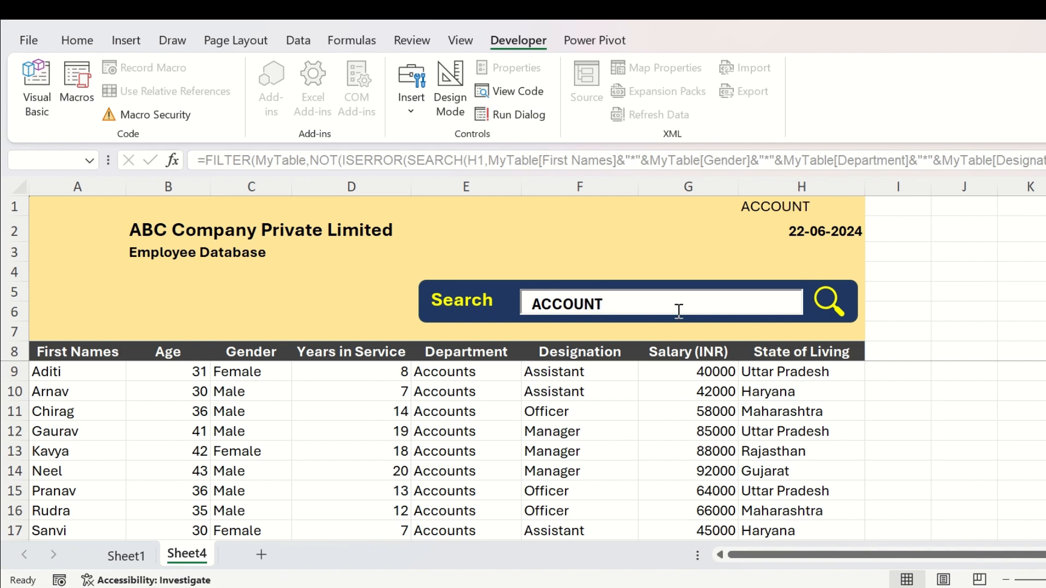
scroll(532, 401, down, 2)
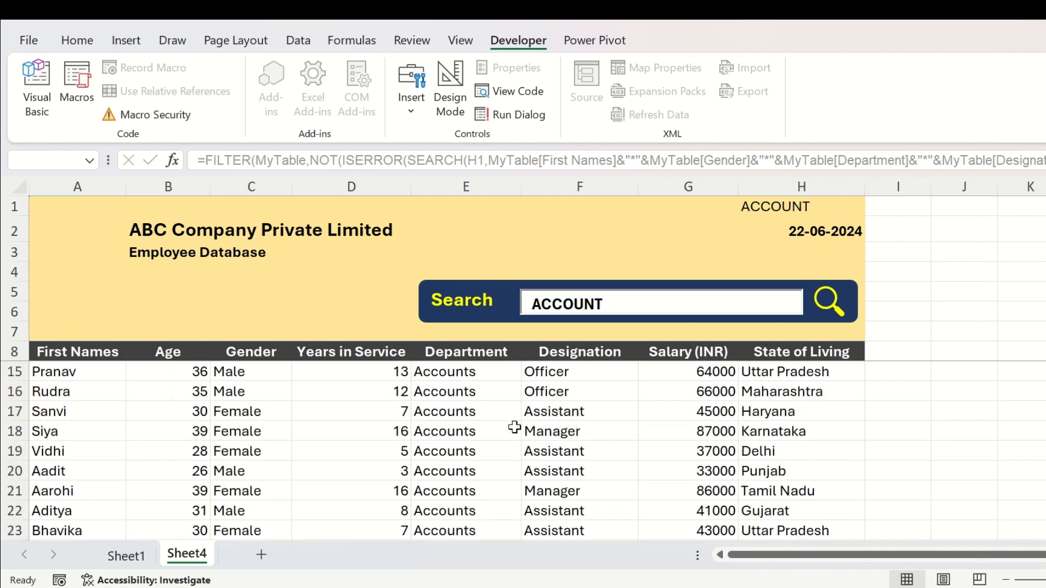
scroll(445, 414, down, 2)
scroll(444, 430, up, 3)
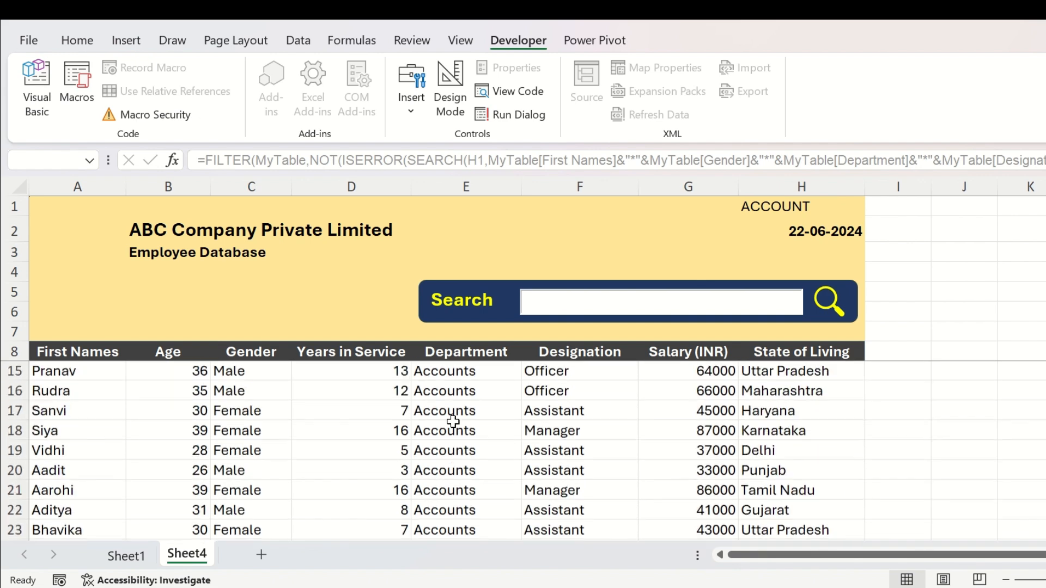
scroll(444, 393, up, 2)
scroll(444, 434, down, 2)
scroll(444, 433, up, 2)
Step: Clear the search term and look through the full employee list
drag(603, 304, 524, 309)
key(BackSpace)
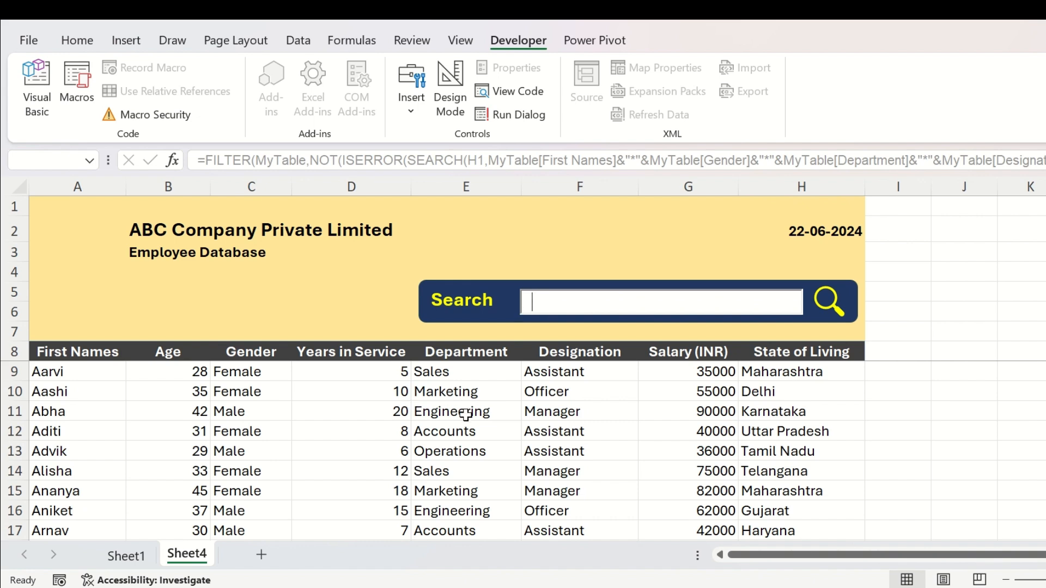
scroll(466, 416, down, 6)
scroll(466, 416, down, 3)
scroll(472, 422, up, 5)
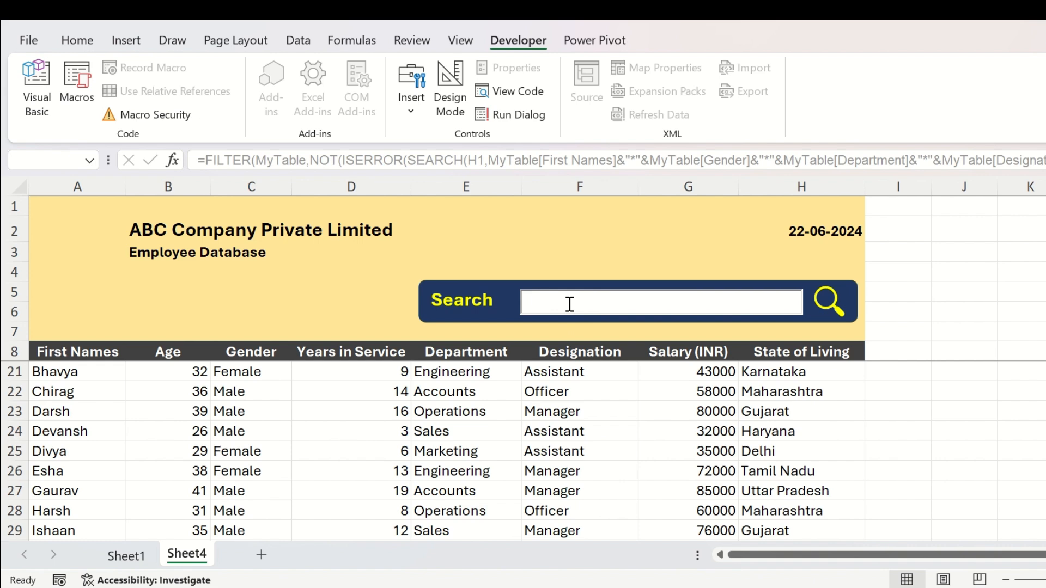
Step: Search the database for MANAGER and check the Designation column down to the last filtered record
text(MANAGER)
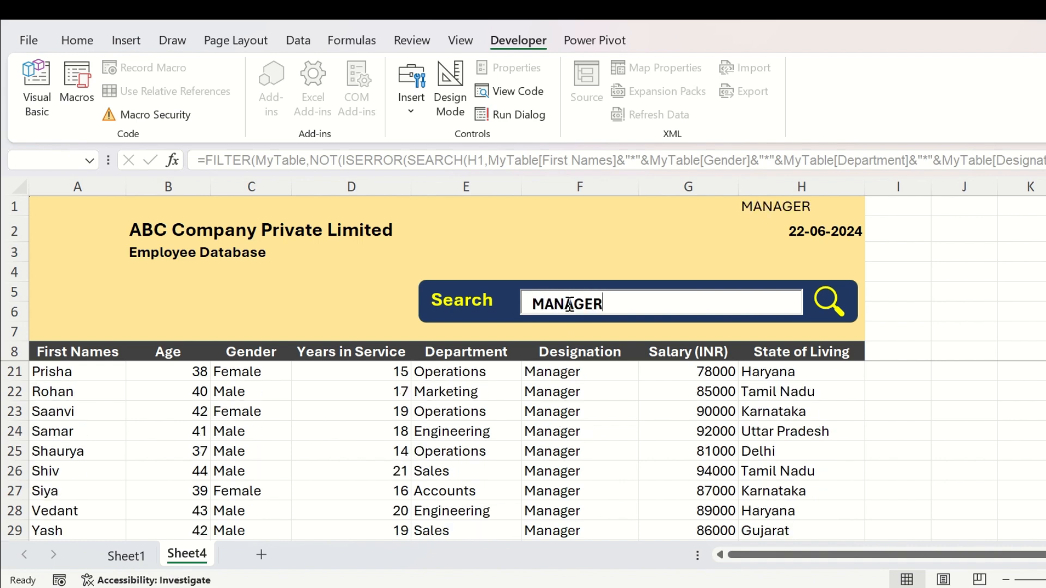
scroll(584, 436, down, 9)
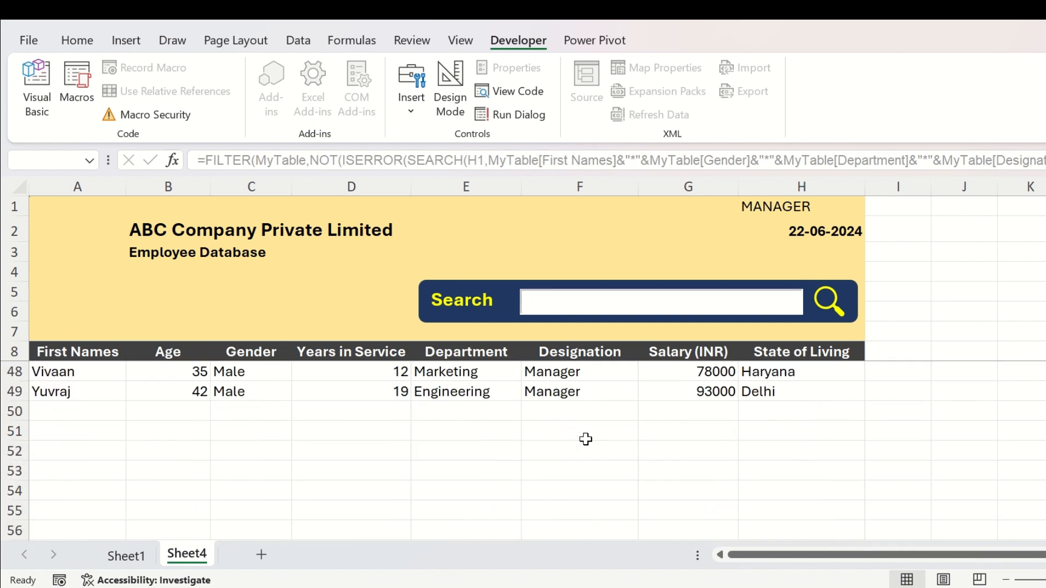
scroll(584, 437, up, 13)
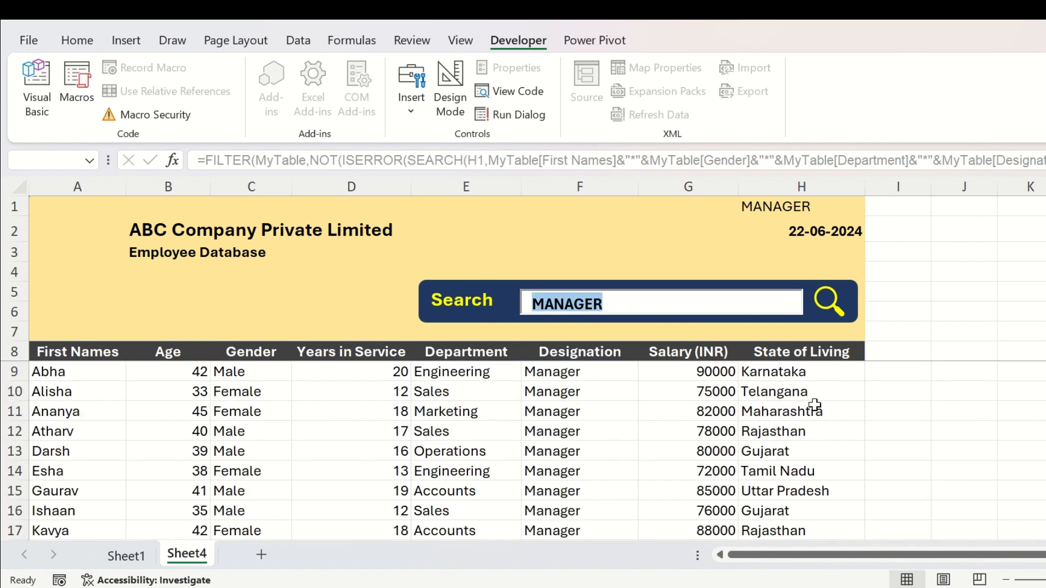
Step: Replace the search term with rajasth and look through the records filtered by state
text(rajas)
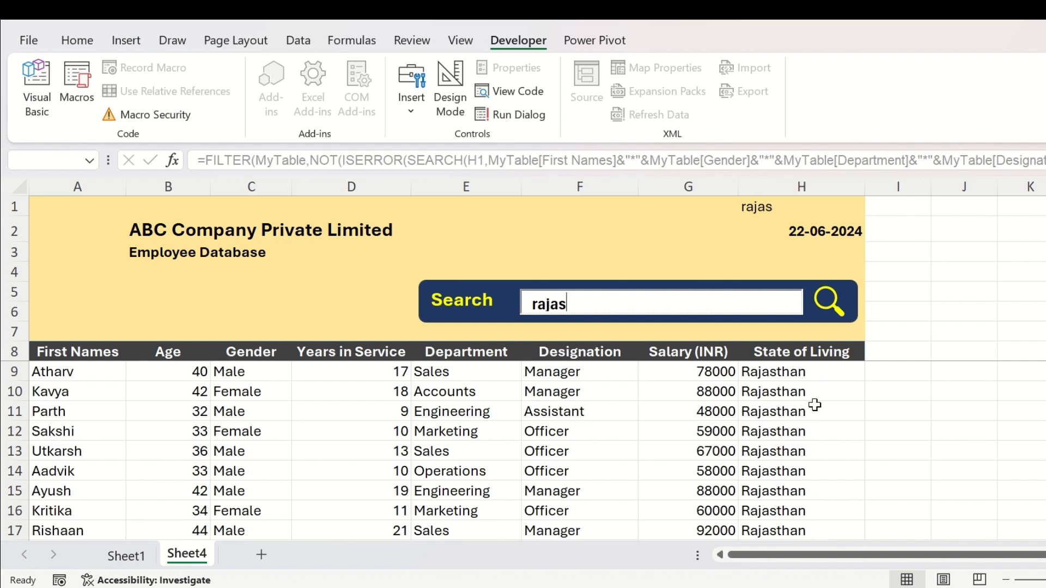
text(th)
scroll(815, 404, down, 2)
scroll(814, 403, up, 2)
Step: Replace the search term with utk to test filtering by first name
drag(592, 304, 122, 441)
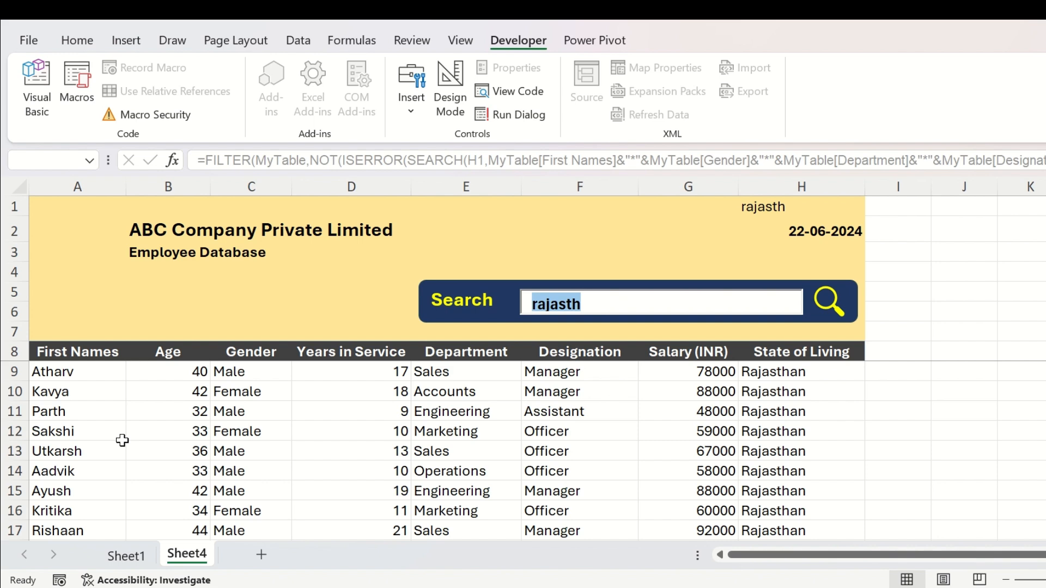
text(utk)
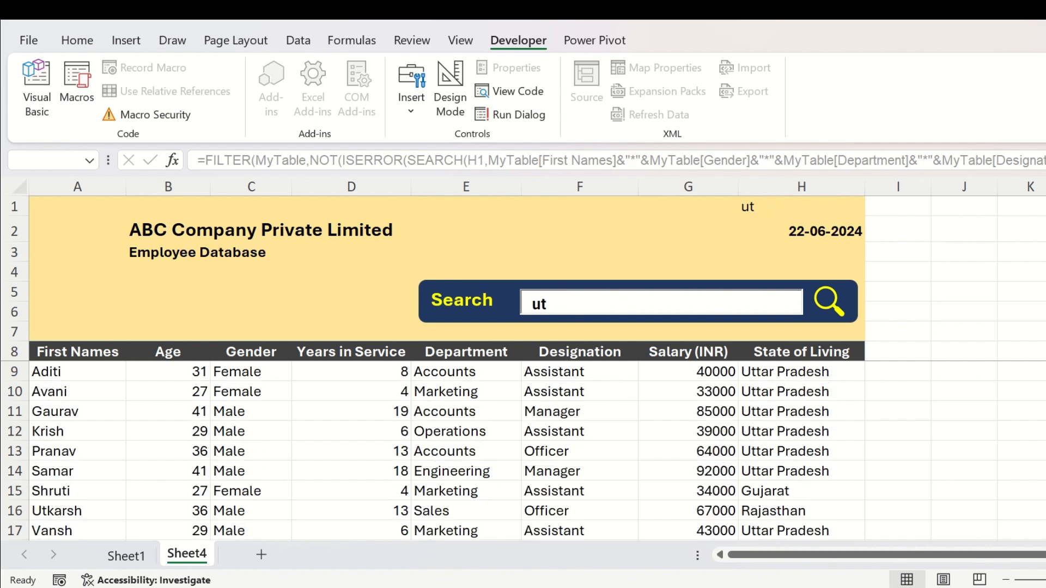
click(44, 390)
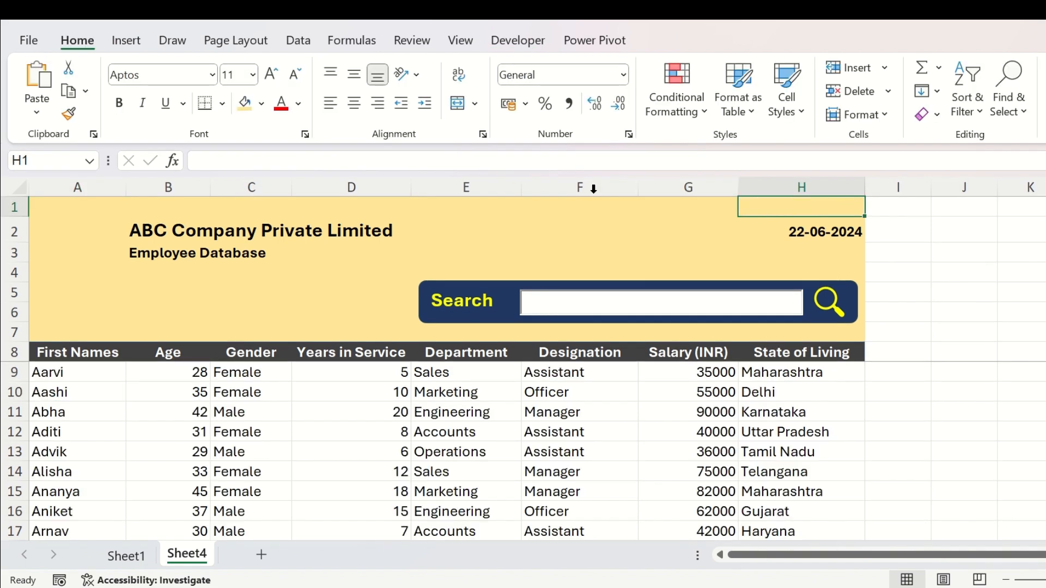
Step: Set the font color of H1 to the light gold of the header background and test it by searching for Ar
click(300, 103)
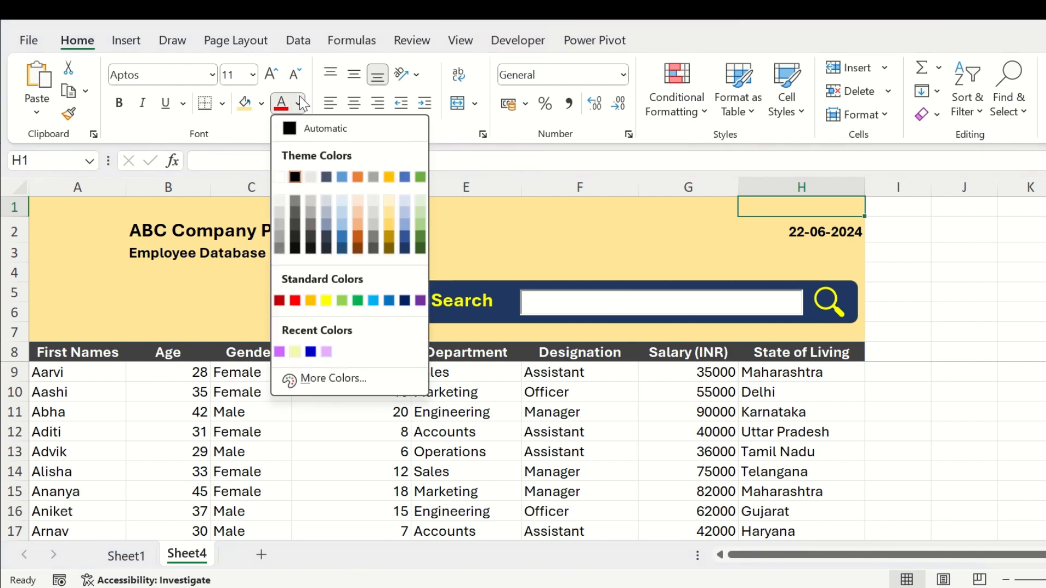
click(388, 225)
click(560, 303)
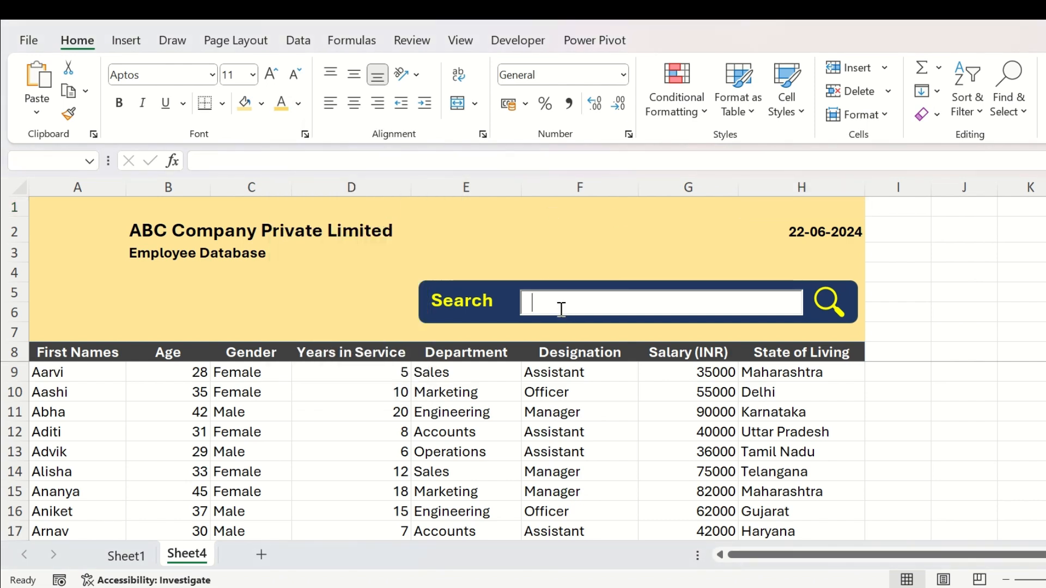
text(Ar)
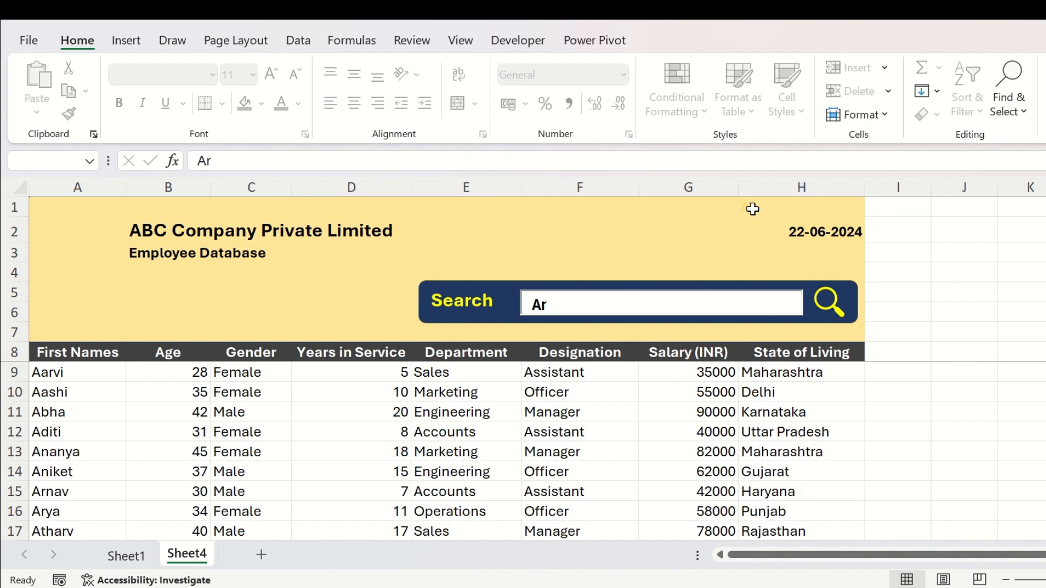
Step: Delete the contents of linked cell H1 to empty the search bar
click(758, 210)
key(Delete)
click(618, 414)
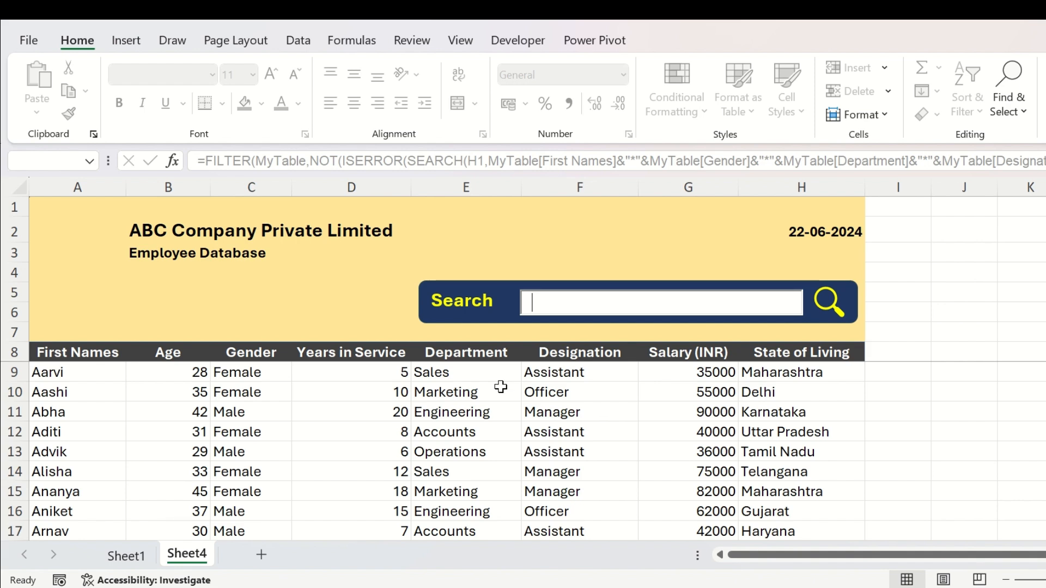
Step: Hide the gridlines, headings and formula bar of the sheet
click(460, 40)
click(221, 91)
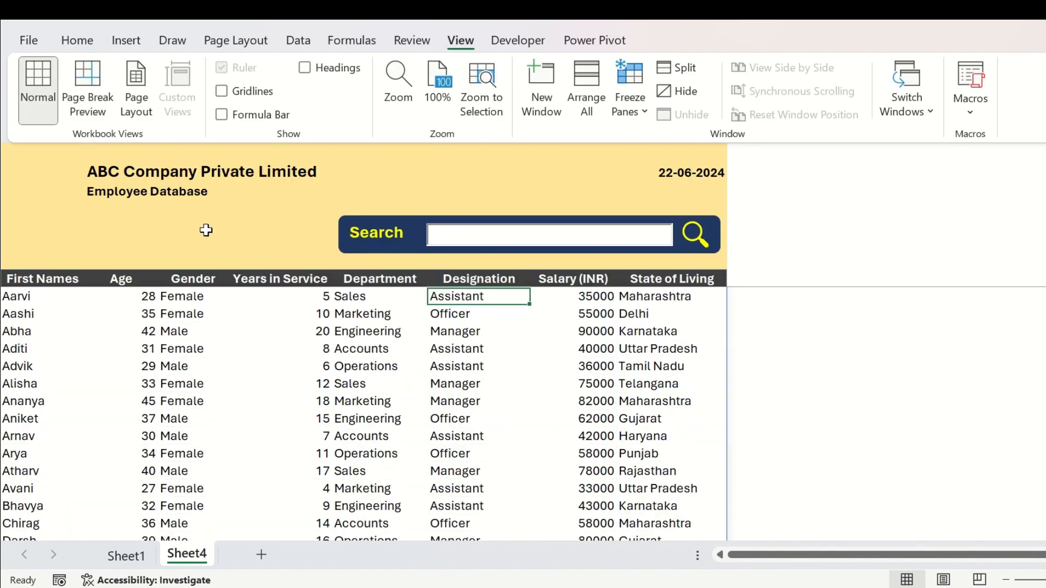
Step: Fill the header area above the column titles with a light gray theme color
drag(7, 152, 704, 265)
click(78, 40)
click(261, 103)
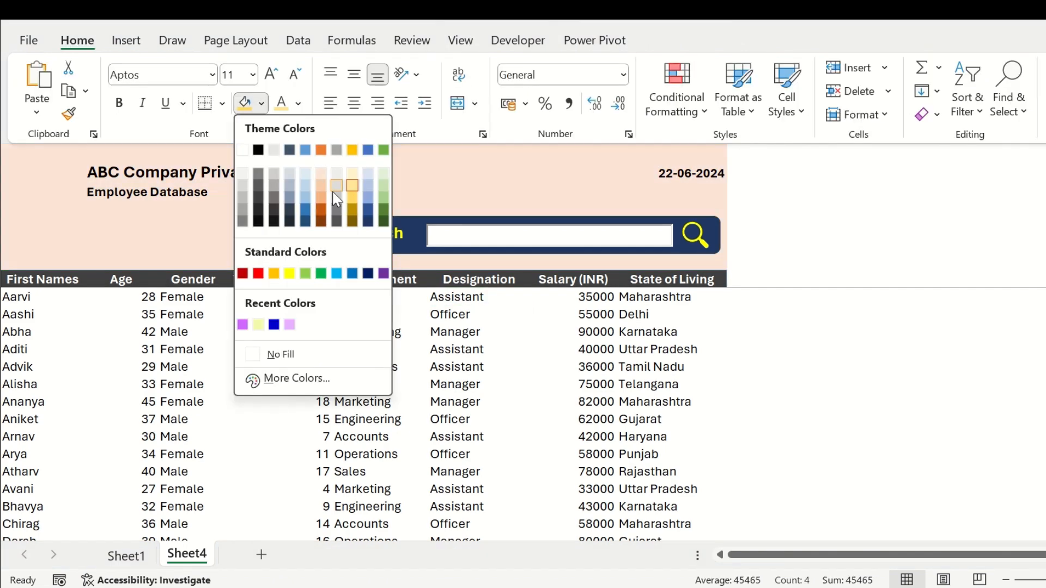
click(336, 198)
click(541, 400)
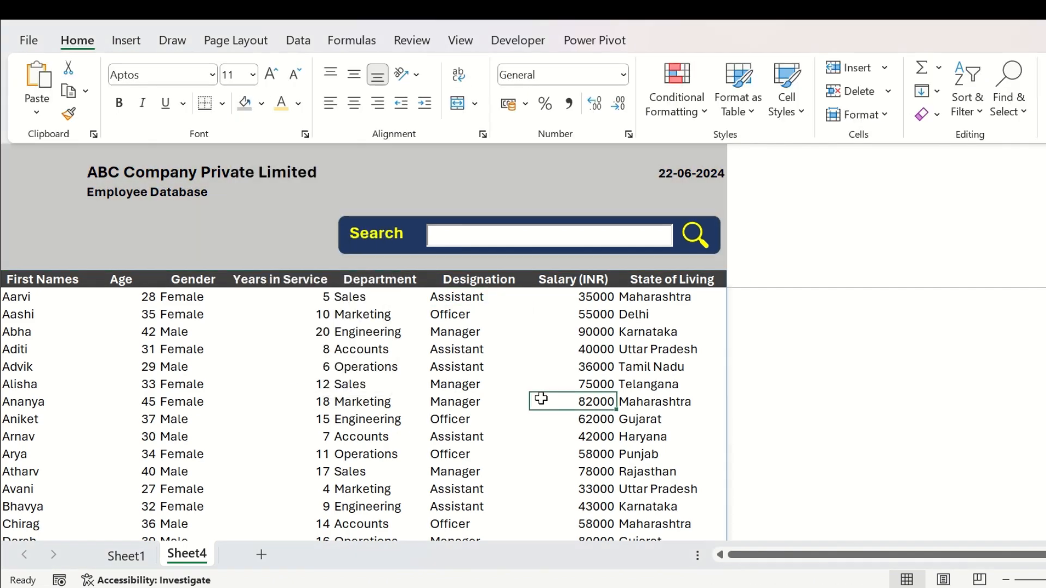